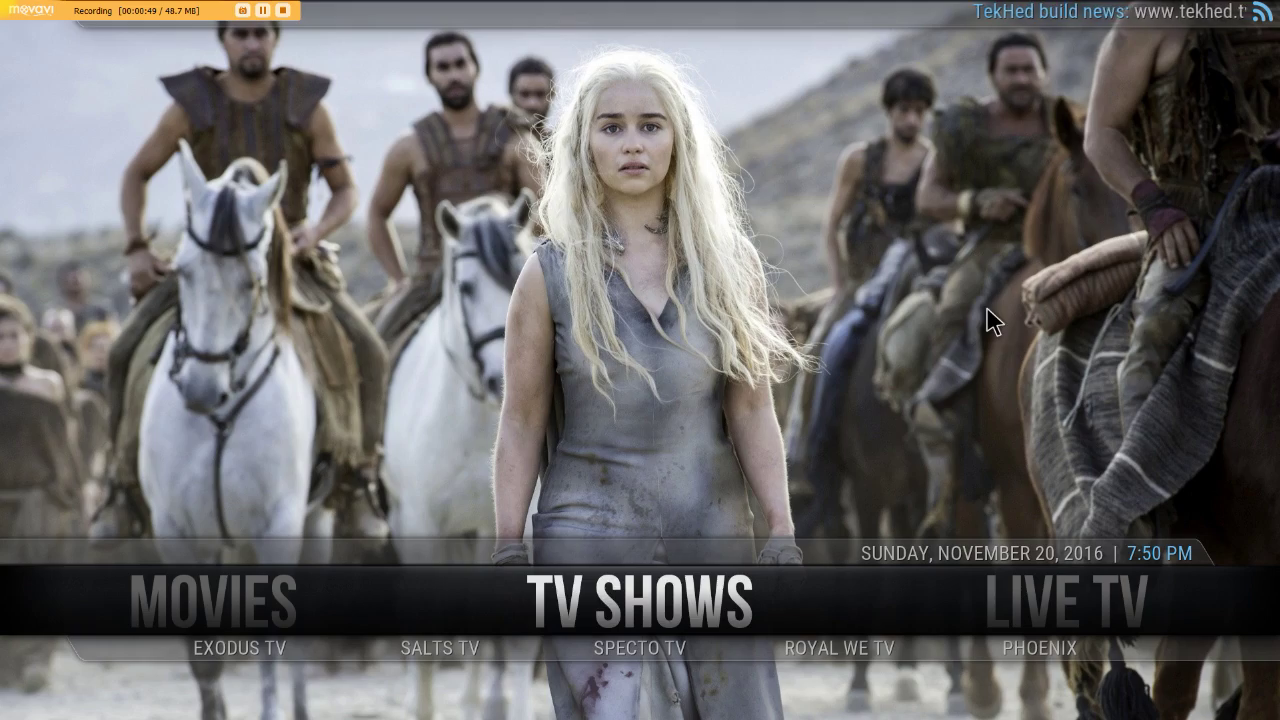
Move the home menu from TV Shows to System and into its add-on shortcuts row.
{"action": "key", "text": "Right"}
{"action": "key", "text": "Right"}
{"action": "key", "text": "Right"}
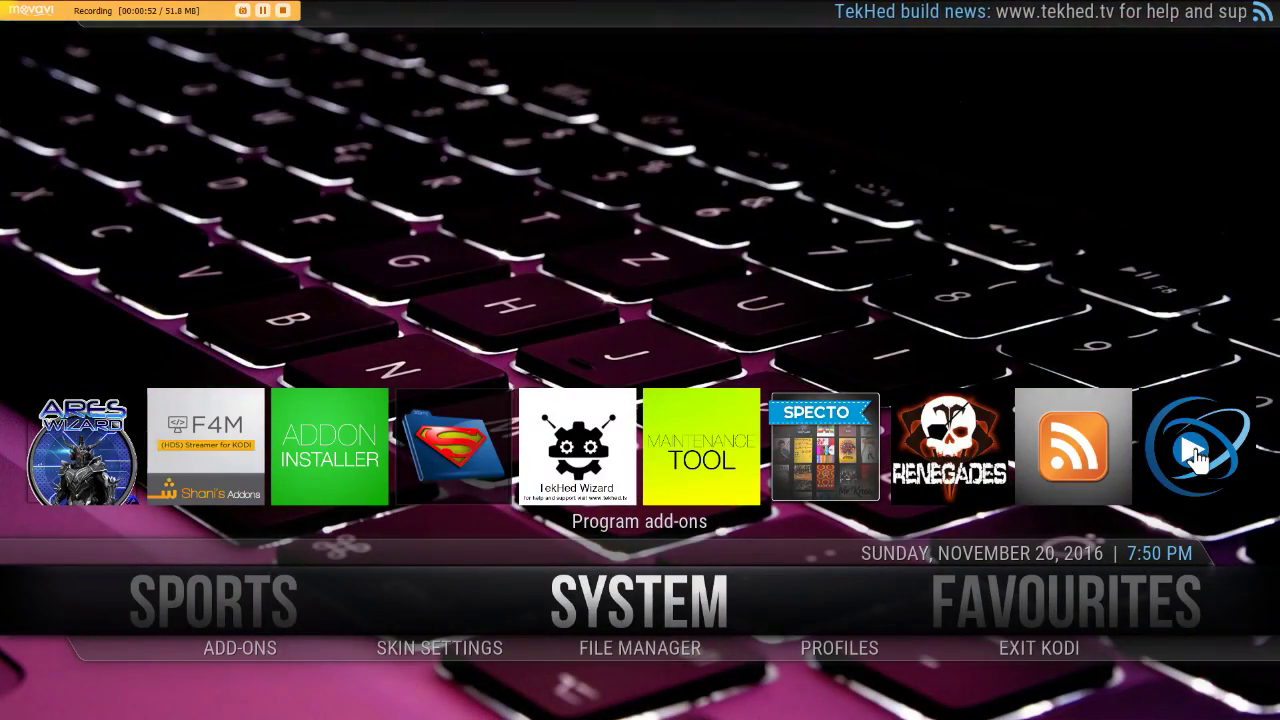
{"action": "key", "text": "Down"}
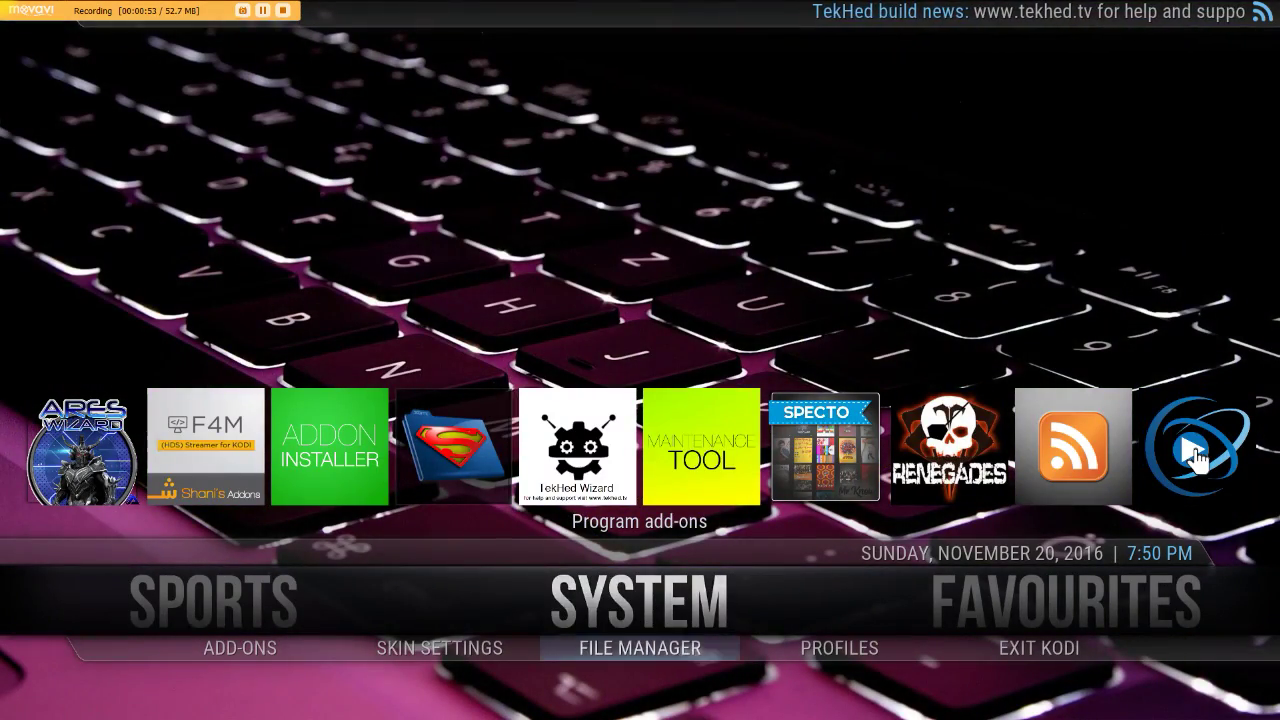
{"action": "key", "text": "Left"}
{"action": "key", "text": "Left"}
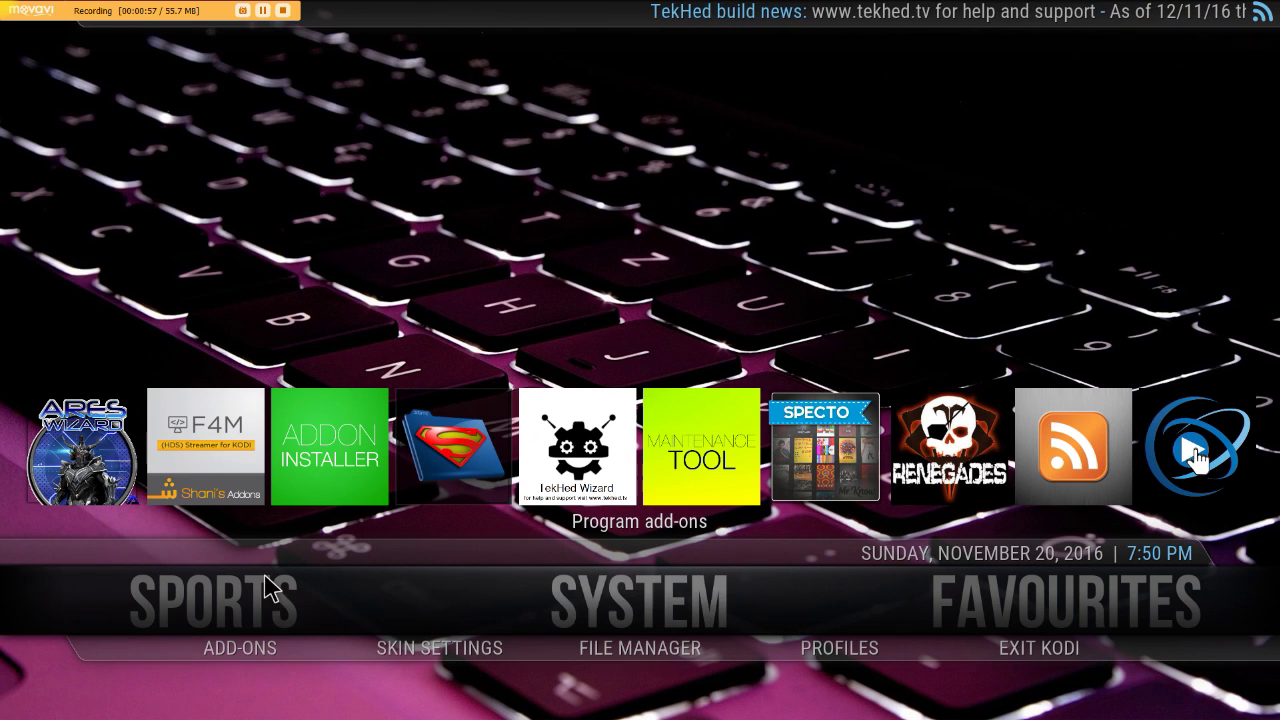
Open My add-ons > Video add-ons and highlight Exodus in the installed list.
{"action": "left_click", "coordinate": [264, 650]}
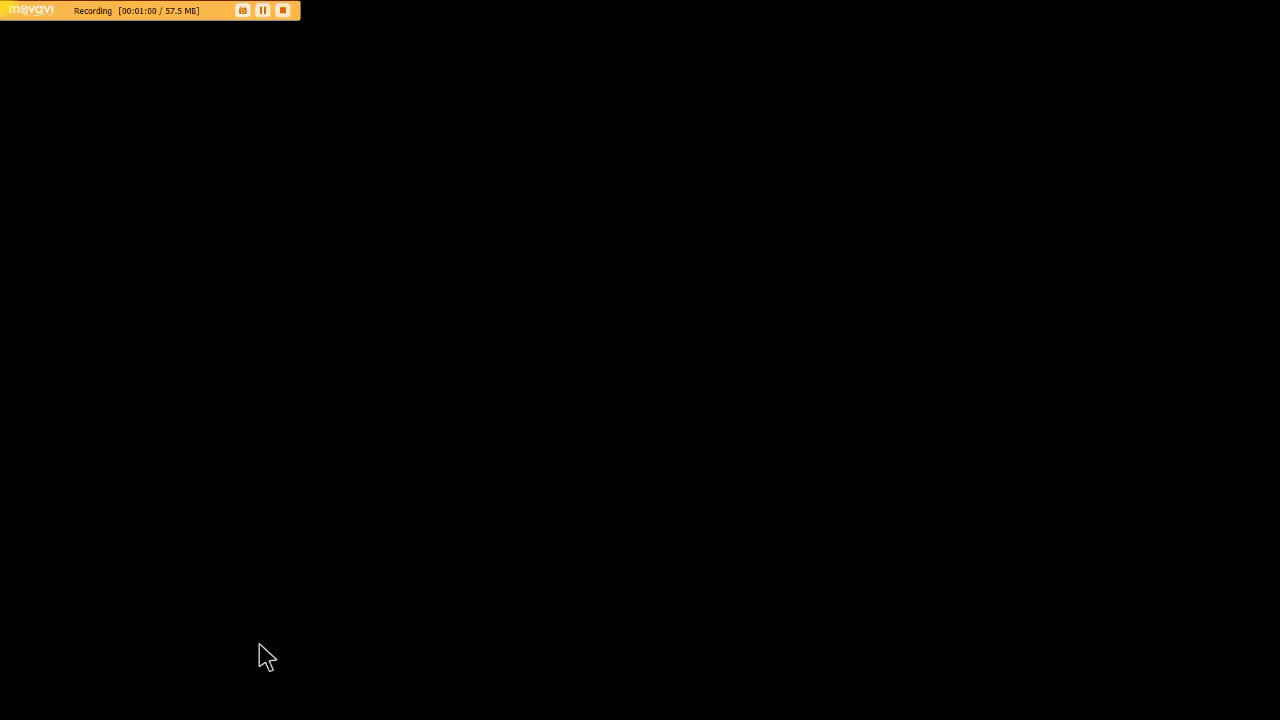
{"action": "key", "text": "Up"}
{"action": "key", "text": "Up"}
{"action": "key", "text": "Up"}
{"action": "key", "text": "Up"}
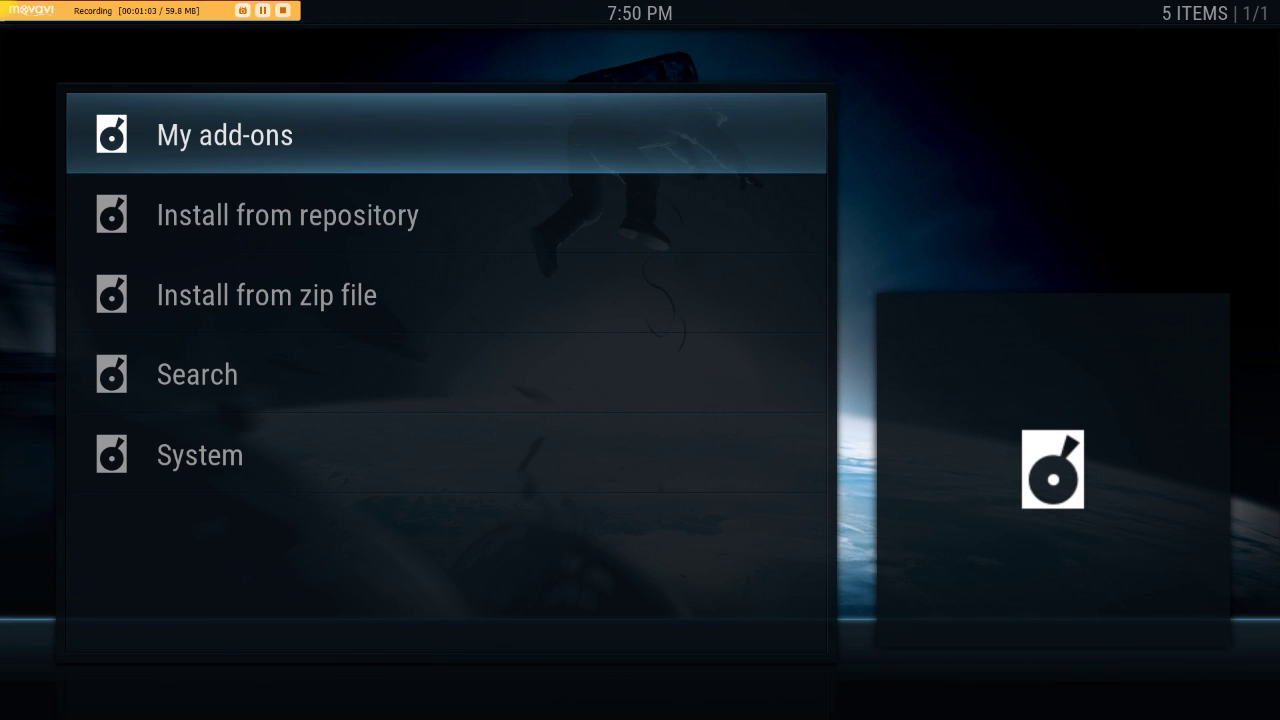
{"action": "key", "text": "Return"}
{"action": "key", "text": "Down"}
{"action": "key", "text": "Down"}
{"action": "key", "text": "Down"}
{"action": "key", "text": "Down"}
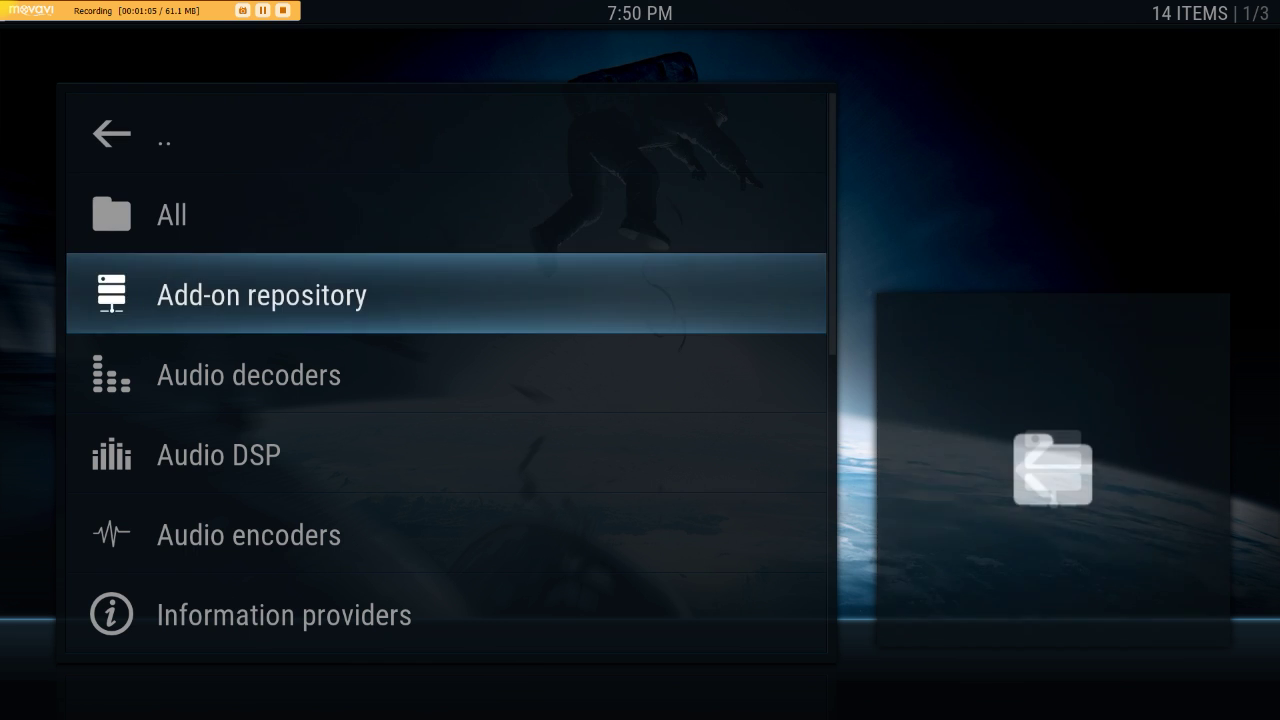
{"action": "key", "text": "Down"}
{"action": "key", "text": "Down"}
{"action": "key", "text": "Down"}
{"action": "key", "text": "Down"}
{"action": "key", "text": "Down"}
{"action": "key", "text": "Down"}
{"action": "key", "text": "Down"}
{"action": "key", "text": "Down"}
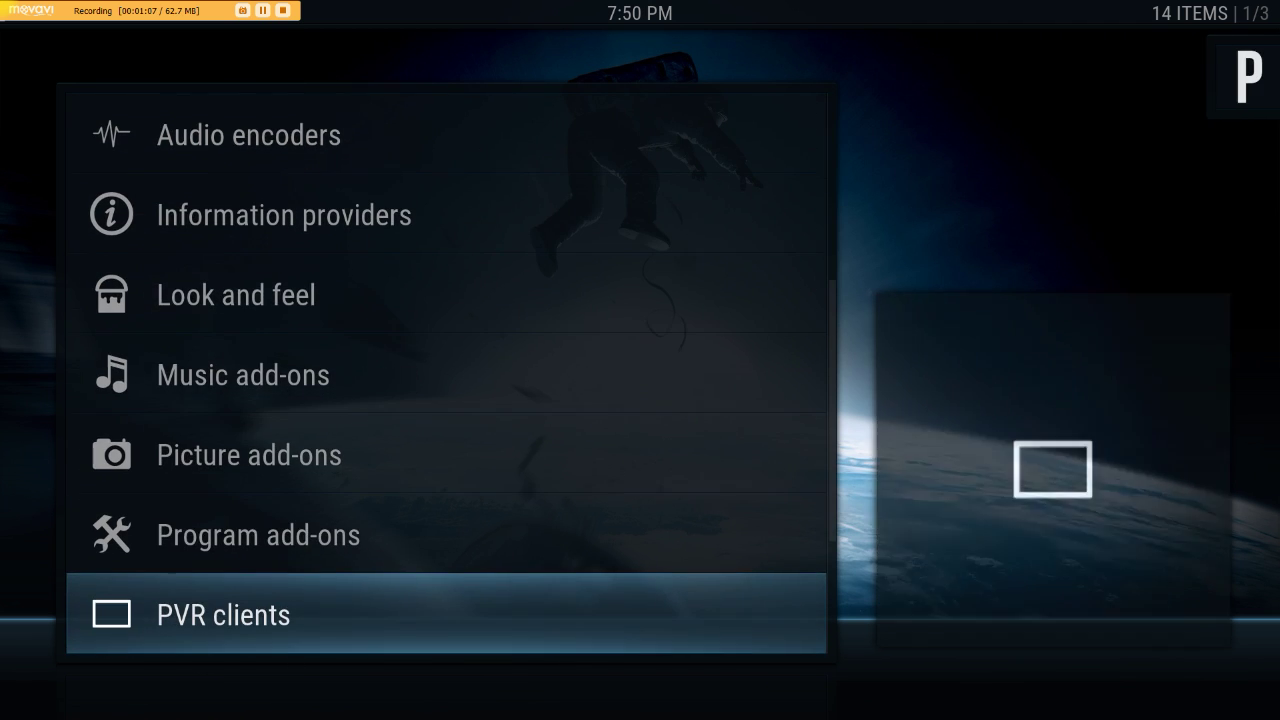
{"action": "key", "text": "Down"}
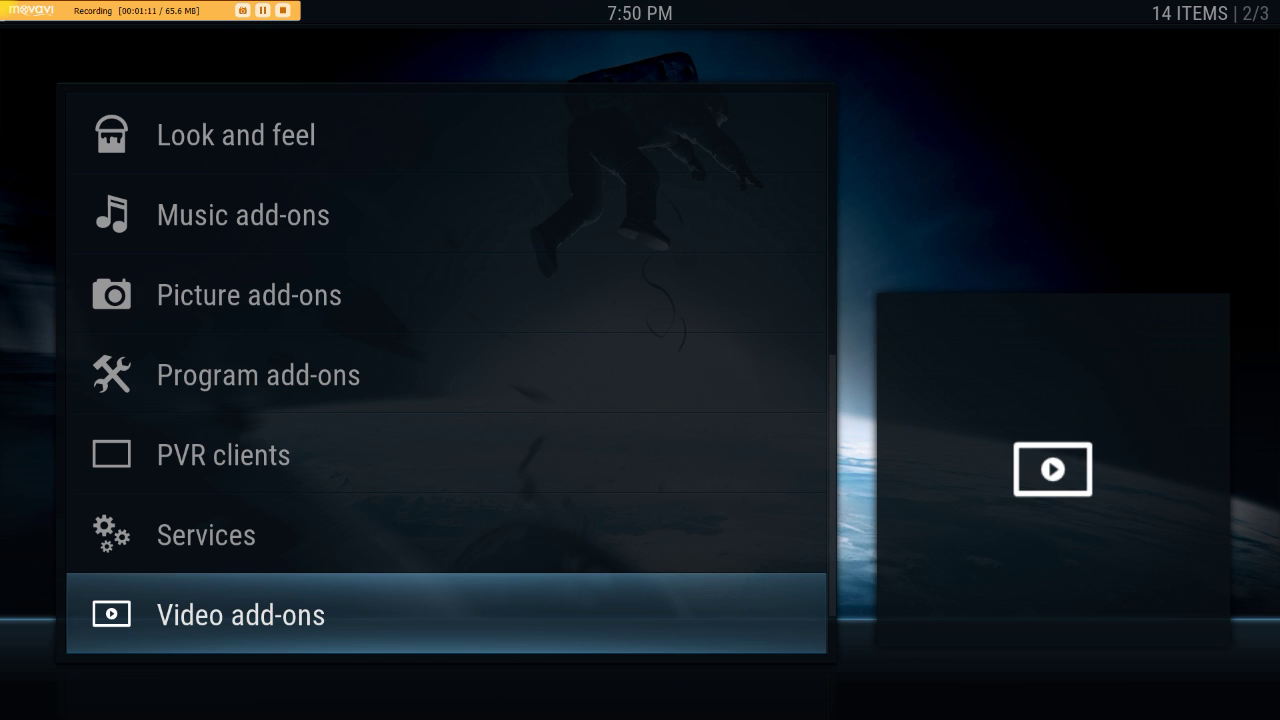
{"action": "key", "text": "Return"}
{"action": "key", "text": "Down"}
{"action": "key", "text": "Down"}
{"action": "key", "text": "Down"}
{"action": "key", "text": "Down"}
{"action": "key", "text": "Down"}
{"action": "key", "text": "Down"}
{"action": "key", "text": "Down"}
{"action": "key", "text": "Down"}
{"action": "key", "text": "Down"}
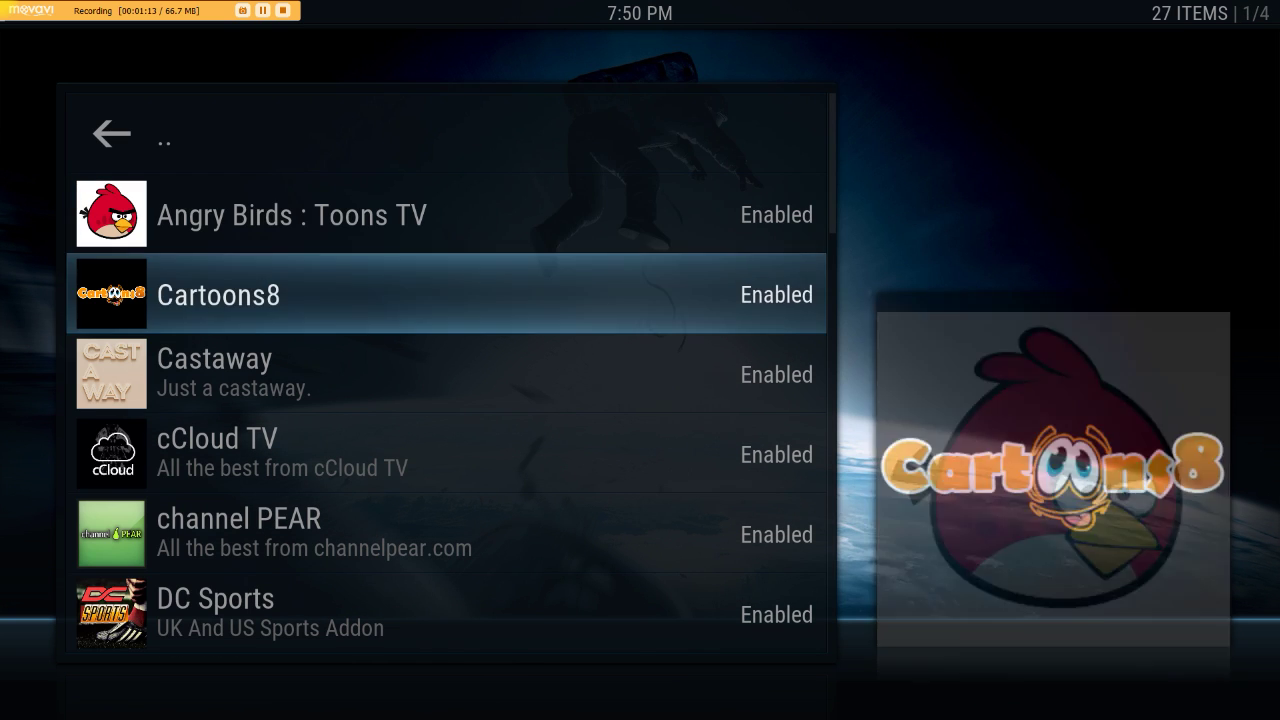
{"action": "key", "text": "Up"}
{"action": "key", "text": "Up"}
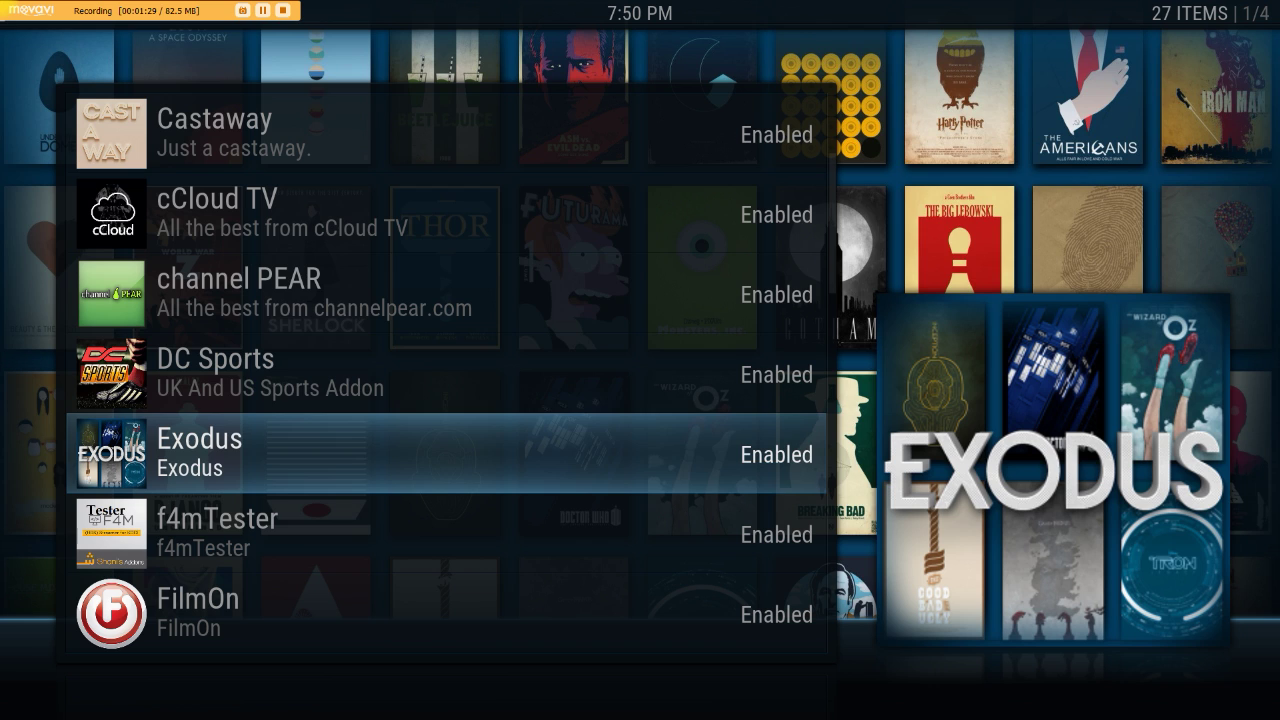
Uninstall Exodus through its Add-on information dialog, answering YES to the removal.
{"action": "key", "text": "c"}
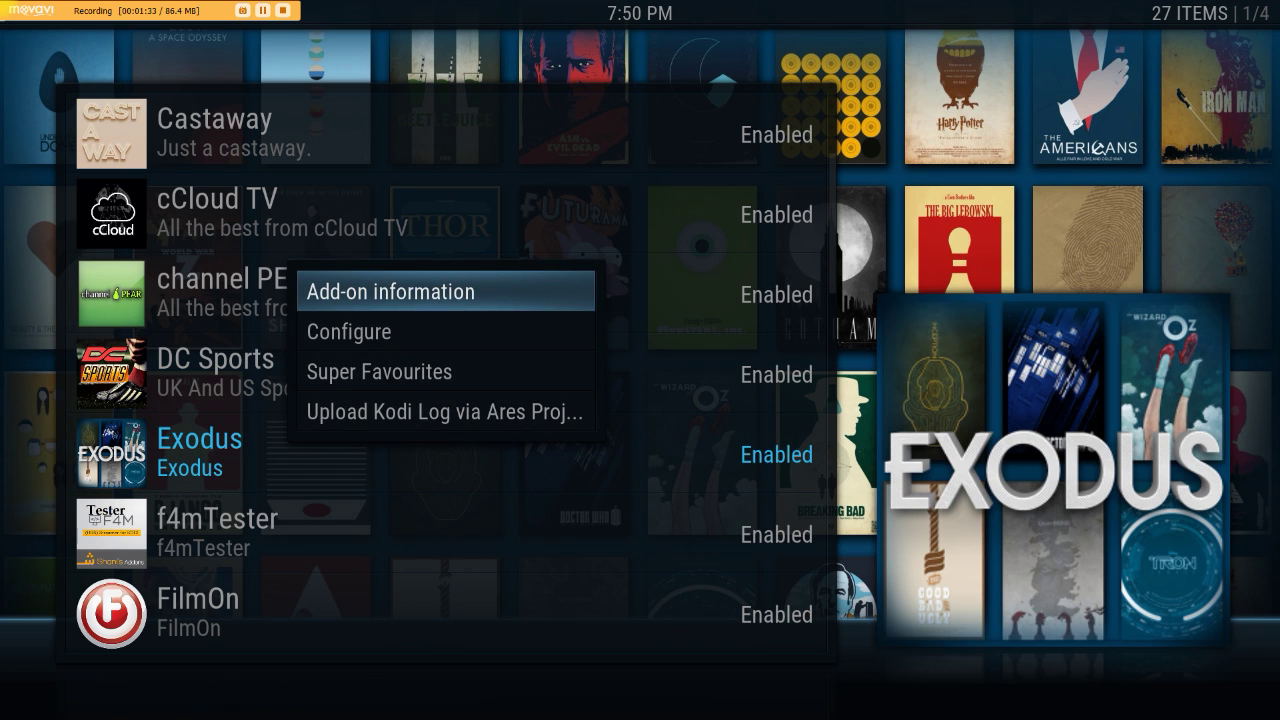
{"action": "key", "text": "Return"}
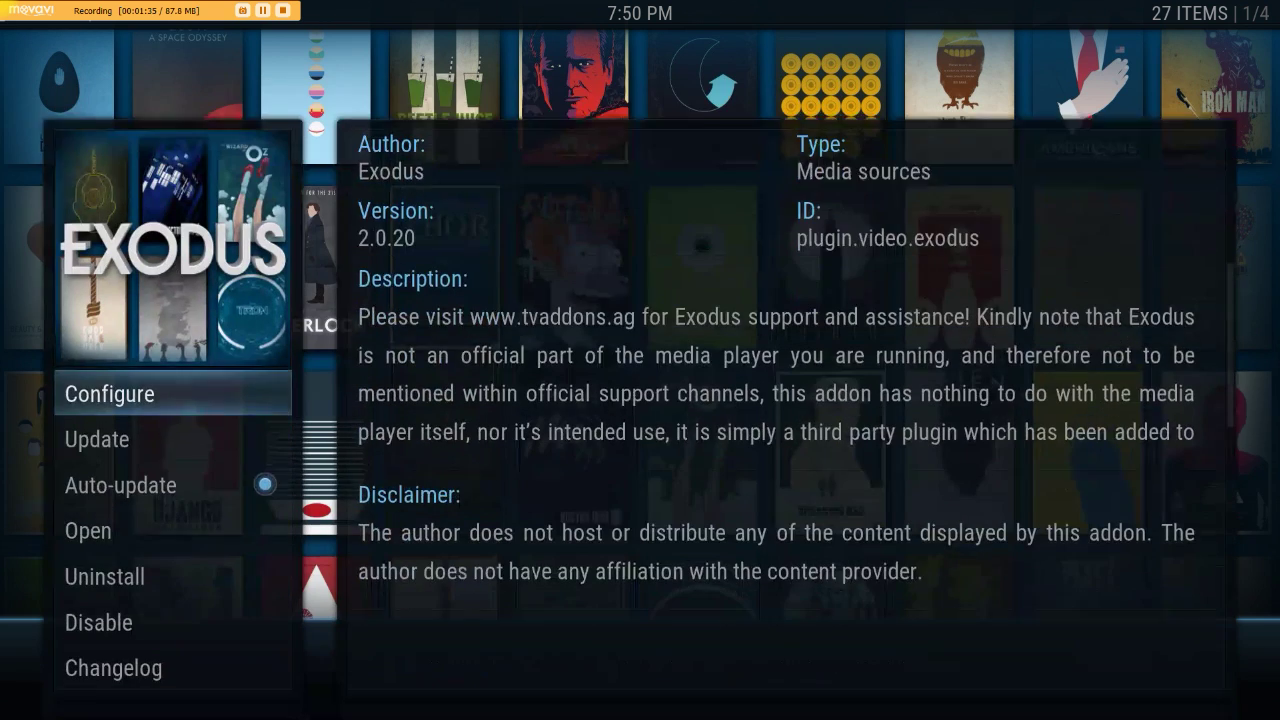
{"action": "key", "text": "Down"}
{"action": "key", "text": "Down"}
{"action": "key", "text": "Down"}
{"action": "key", "text": "Down"}
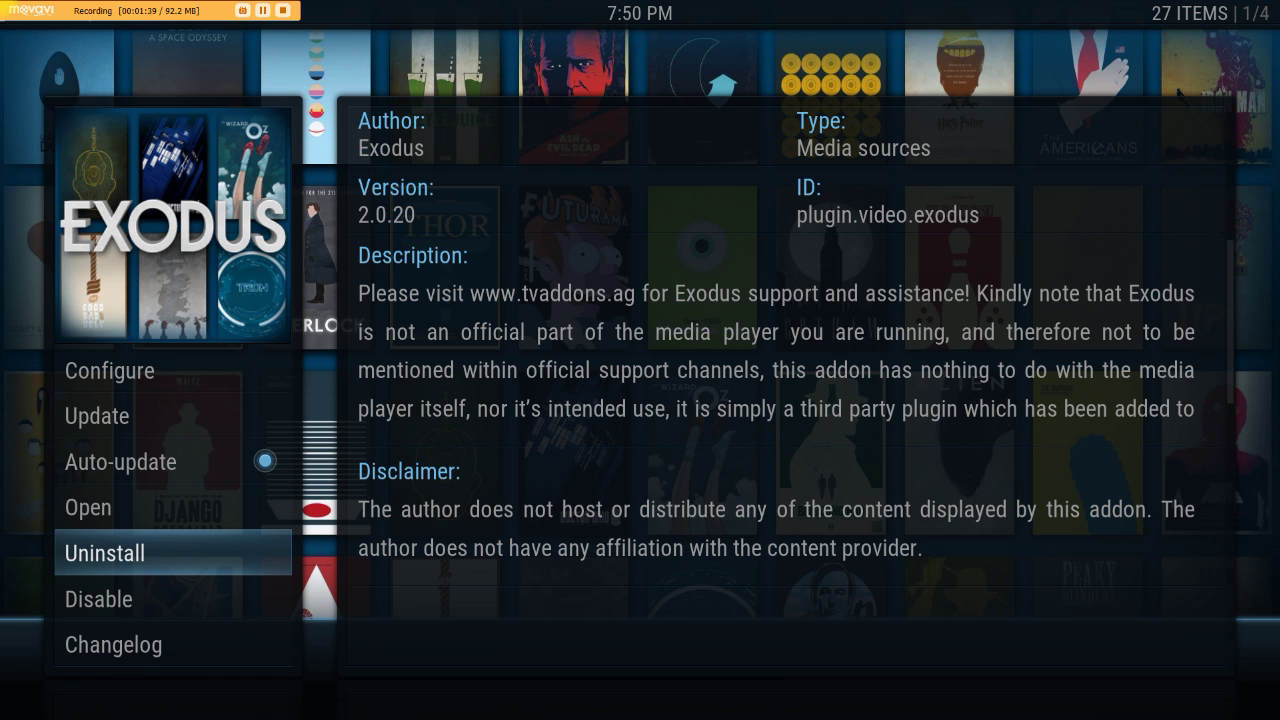
{"action": "key", "text": "Return"}
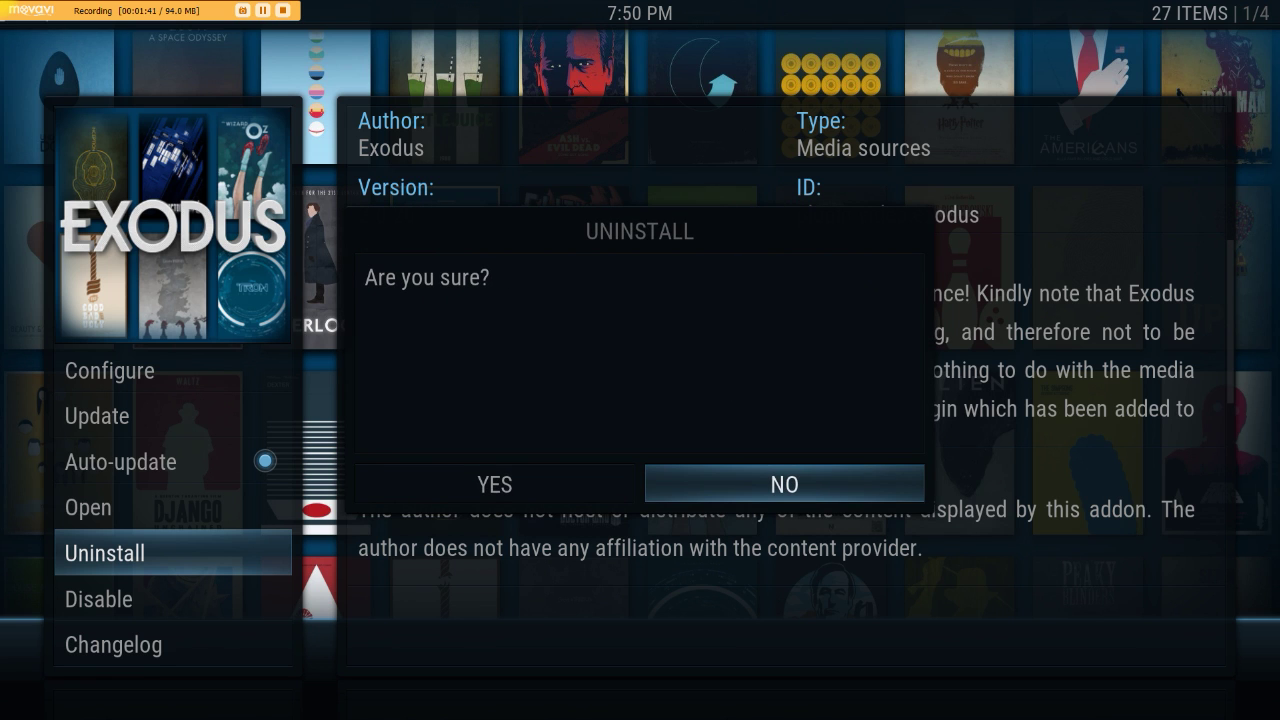
{"action": "key", "text": "Left"}
{"action": "key", "text": "Return"}
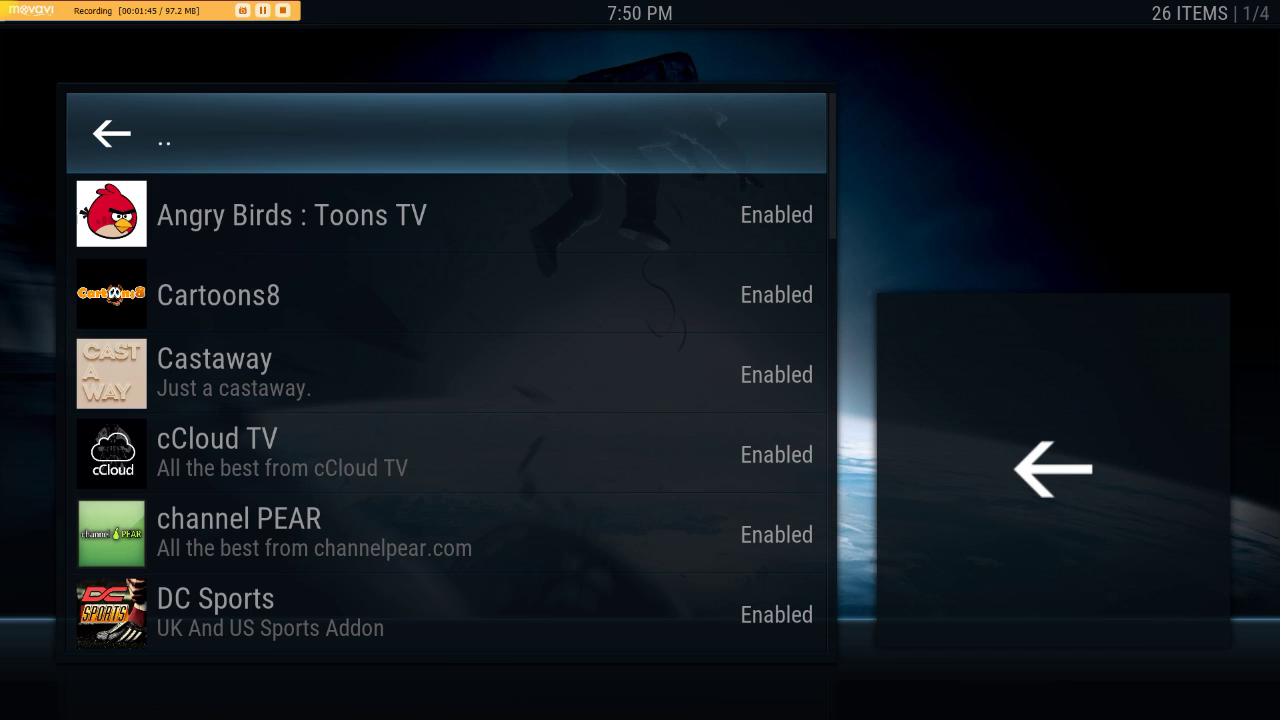
Look over the remaining video add-ons, then back out to the add-ons main menu.
{"action": "key", "text": "Down"}
{"action": "key", "text": "Down"}
{"action": "key", "text": "Down"}
{"action": "key", "text": "Down"}
{"action": "key", "text": "Down"}
{"action": "key", "text": "Down"}
{"action": "key", "text": "Down"}
{"action": "key", "text": "Down"}
{"action": "key", "text": "Down"}
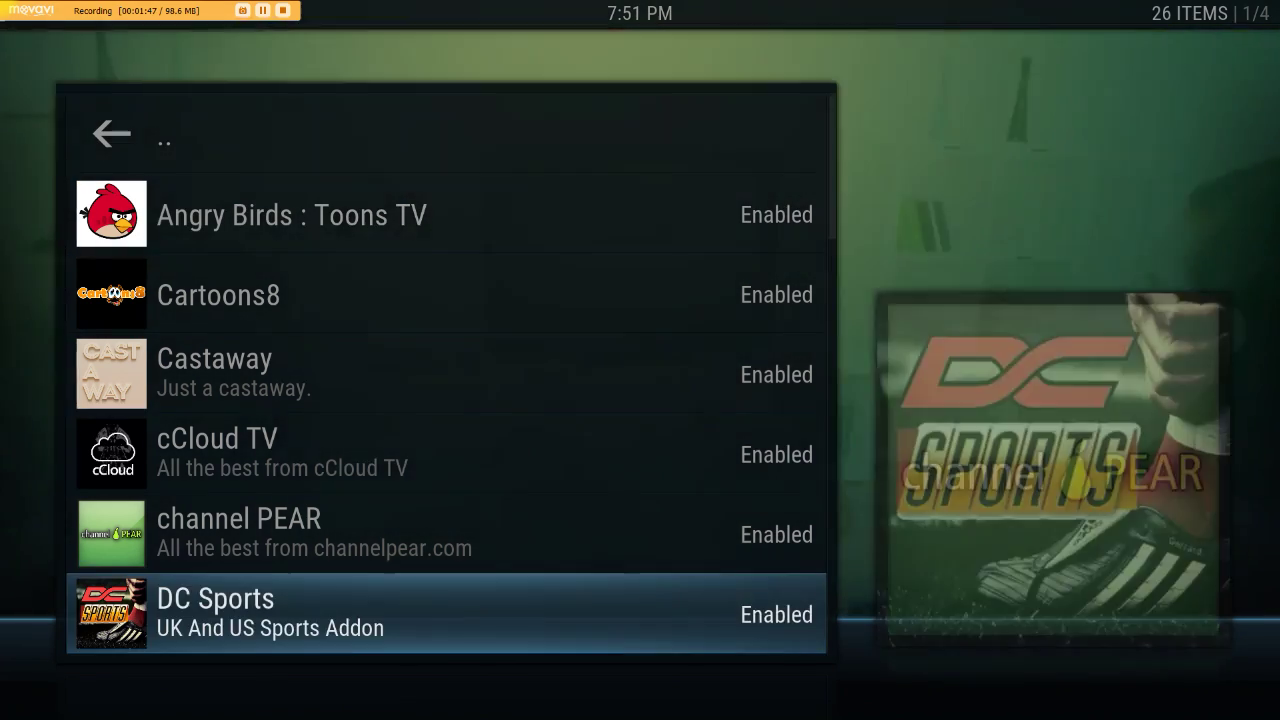
{"action": "key", "text": "Down"}
{"action": "key", "text": "Down"}
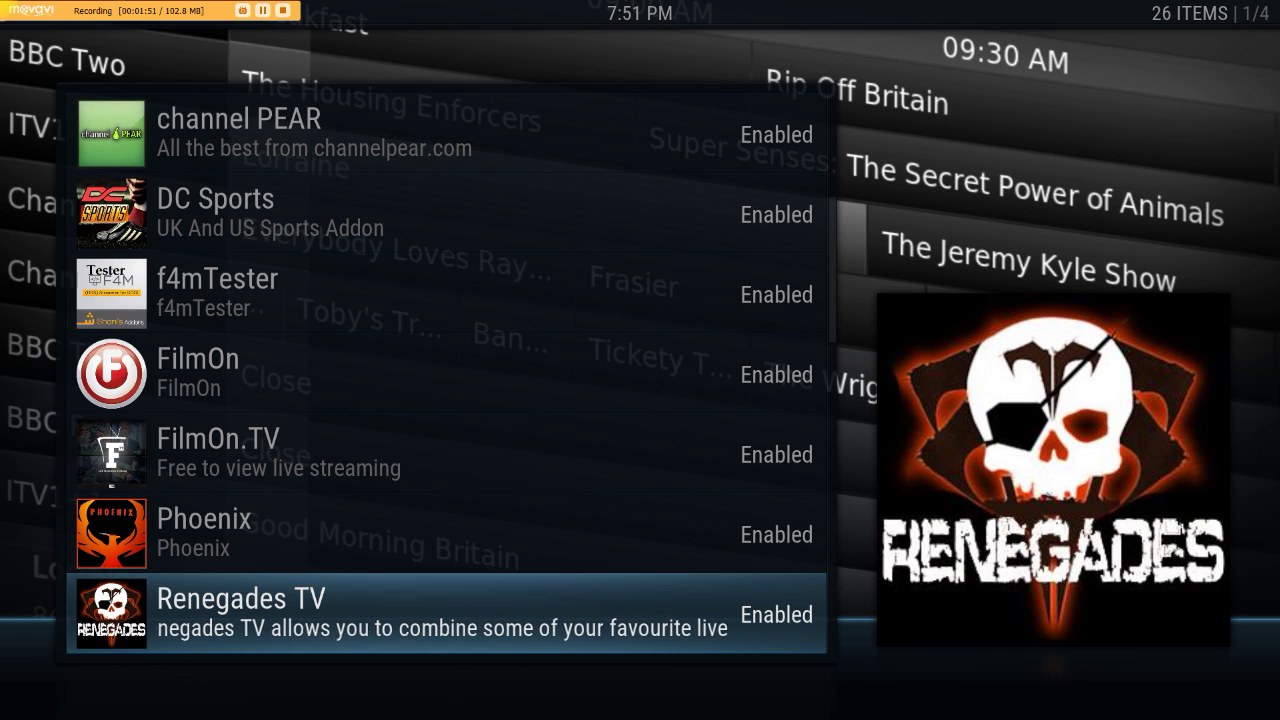
{"action": "key", "text": "BackSpace"}
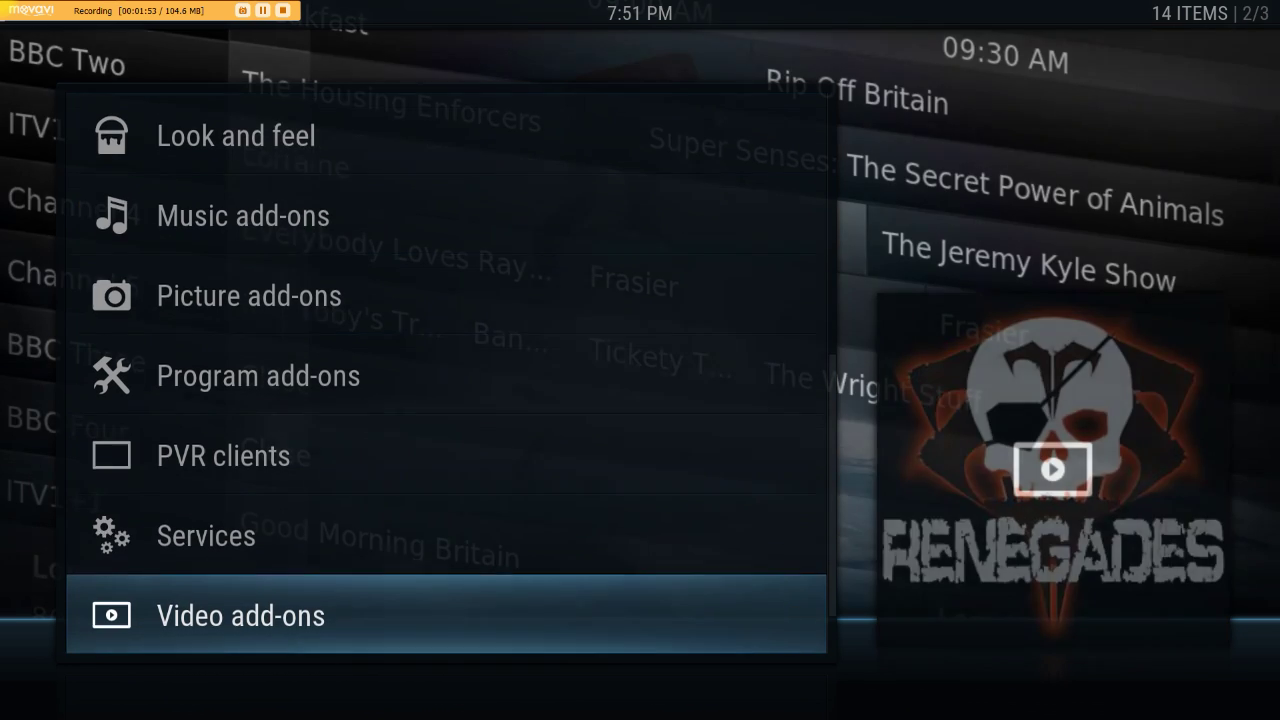
{"action": "key", "text": "BackSpace"}
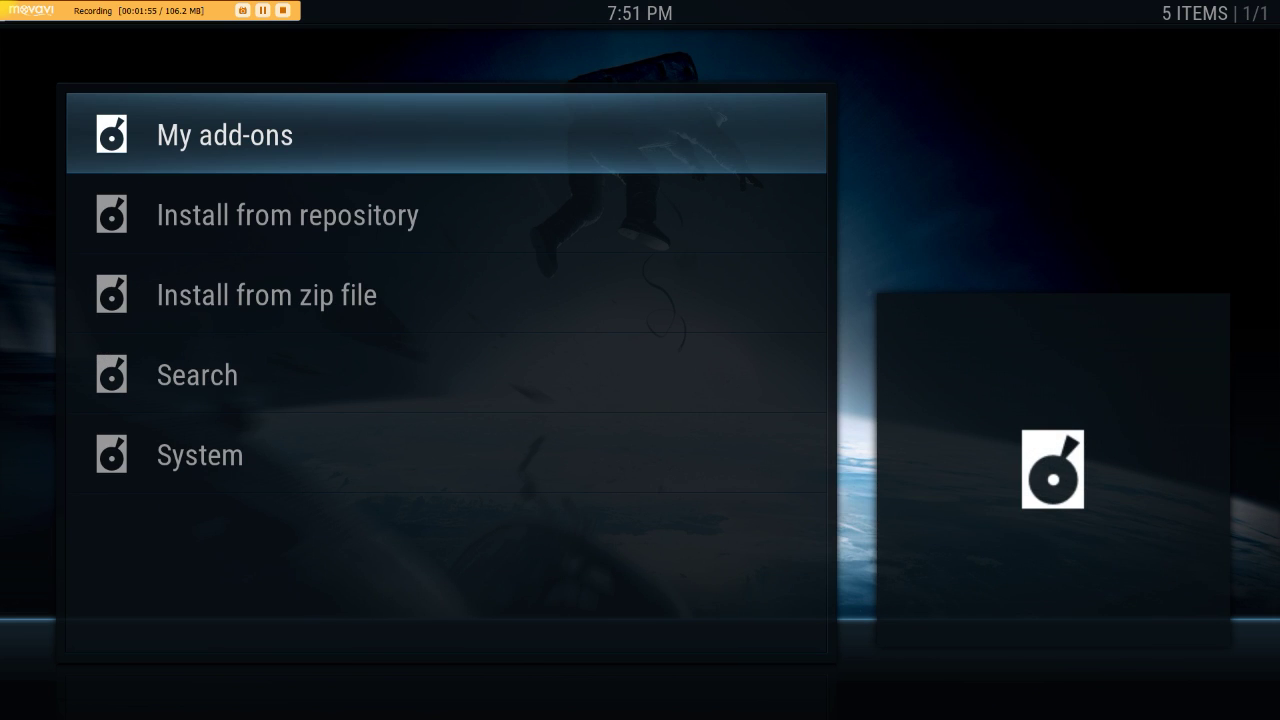
Open Install from repository > Exodus repository > Video add-ons > Exodus details.
{"action": "key", "text": "Down"}
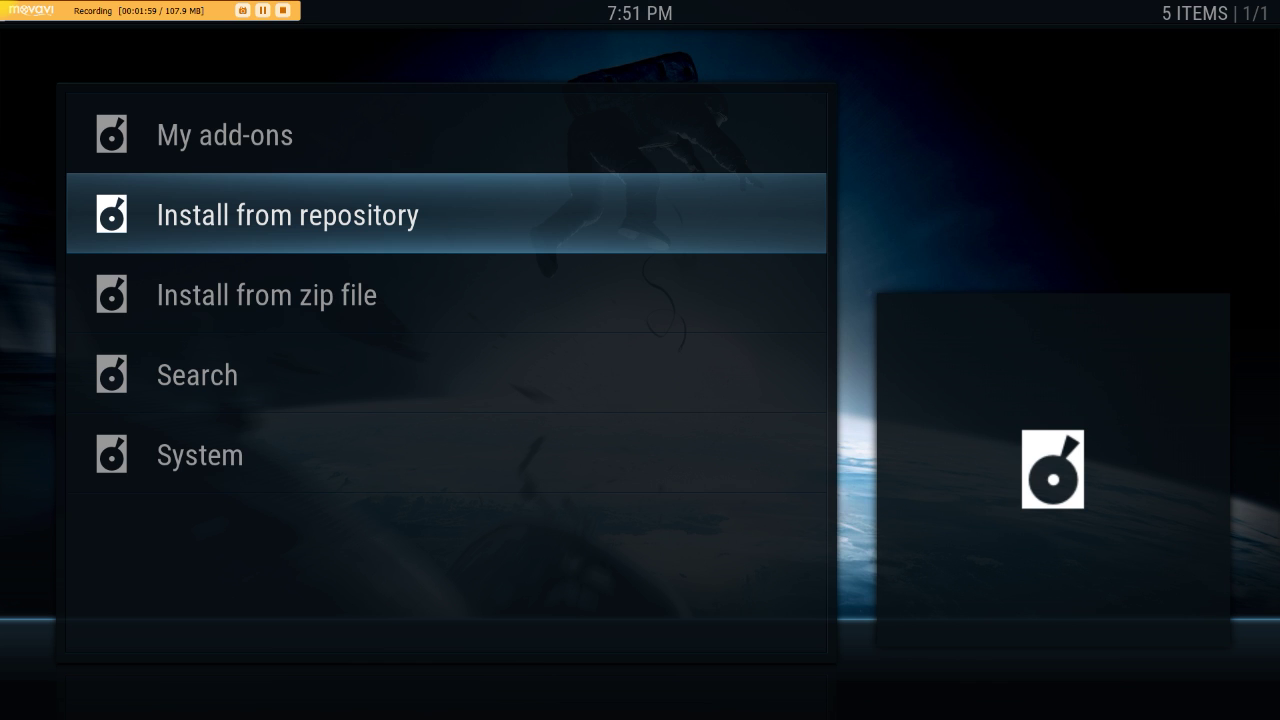
{"action": "key", "text": "Return"}
{"action": "key", "text": "Down"}
{"action": "key", "text": "Down"}
{"action": "key", "text": "Down"}
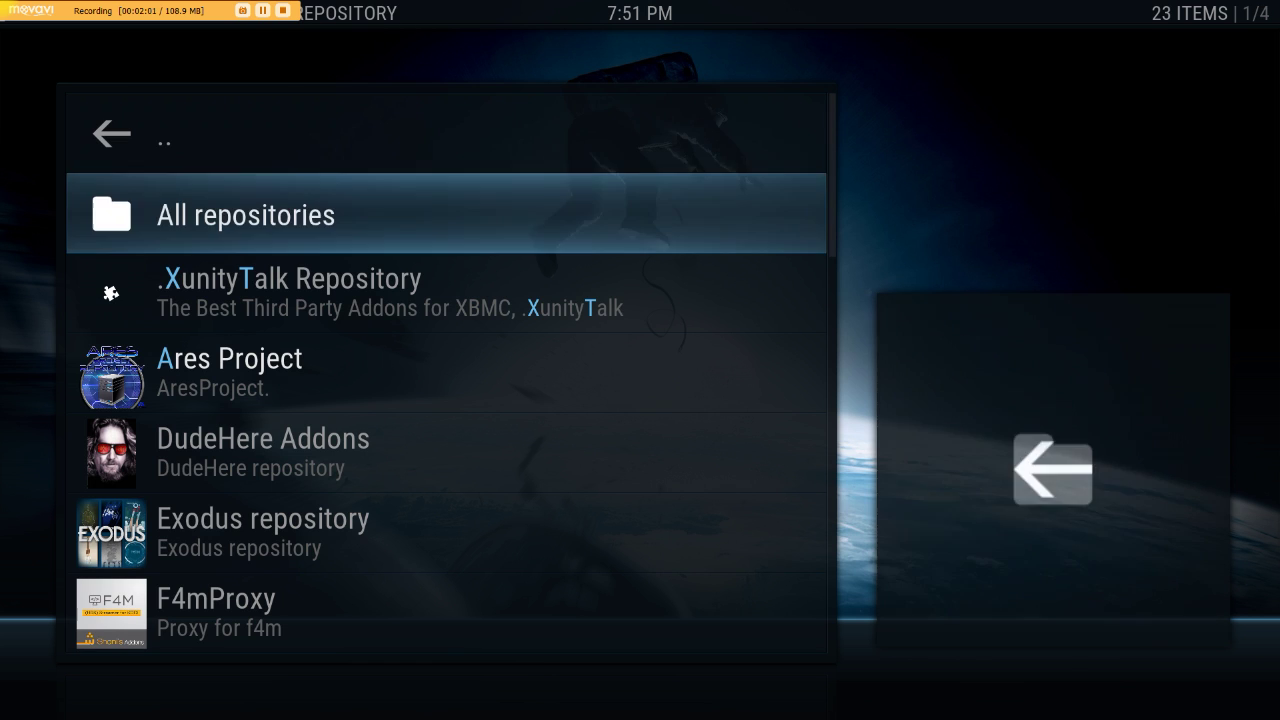
{"action": "key", "text": "Down"}
{"action": "key", "text": "Down"}
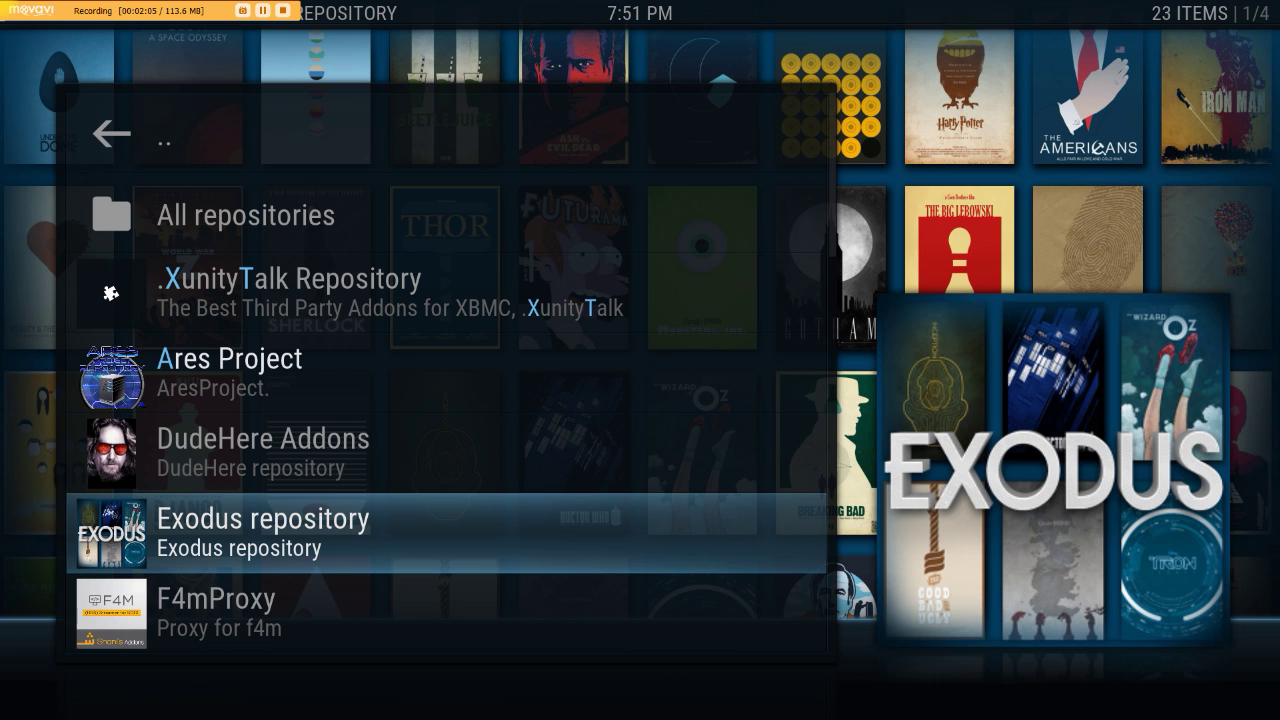
{"action": "key", "text": "Return"}
{"action": "key", "text": "Down"}
{"action": "key", "text": "Down"}
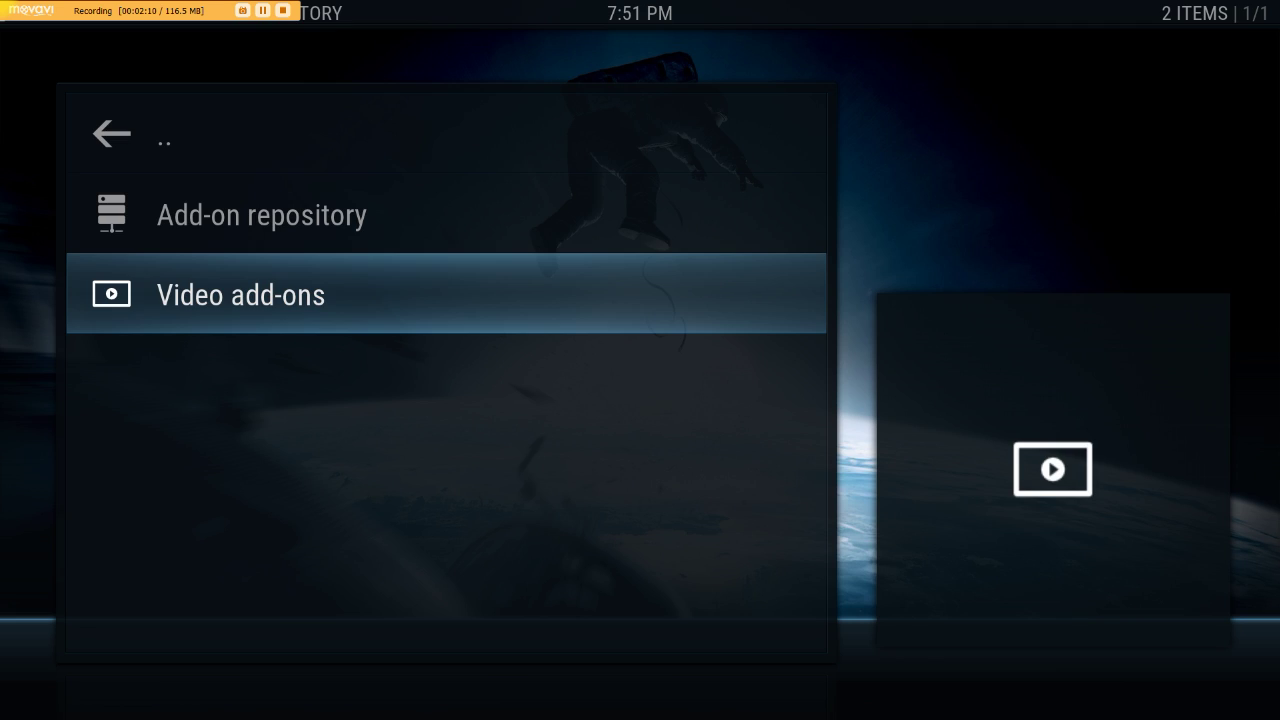
{"action": "key", "text": "Return"}
{"action": "key", "text": "Down"}
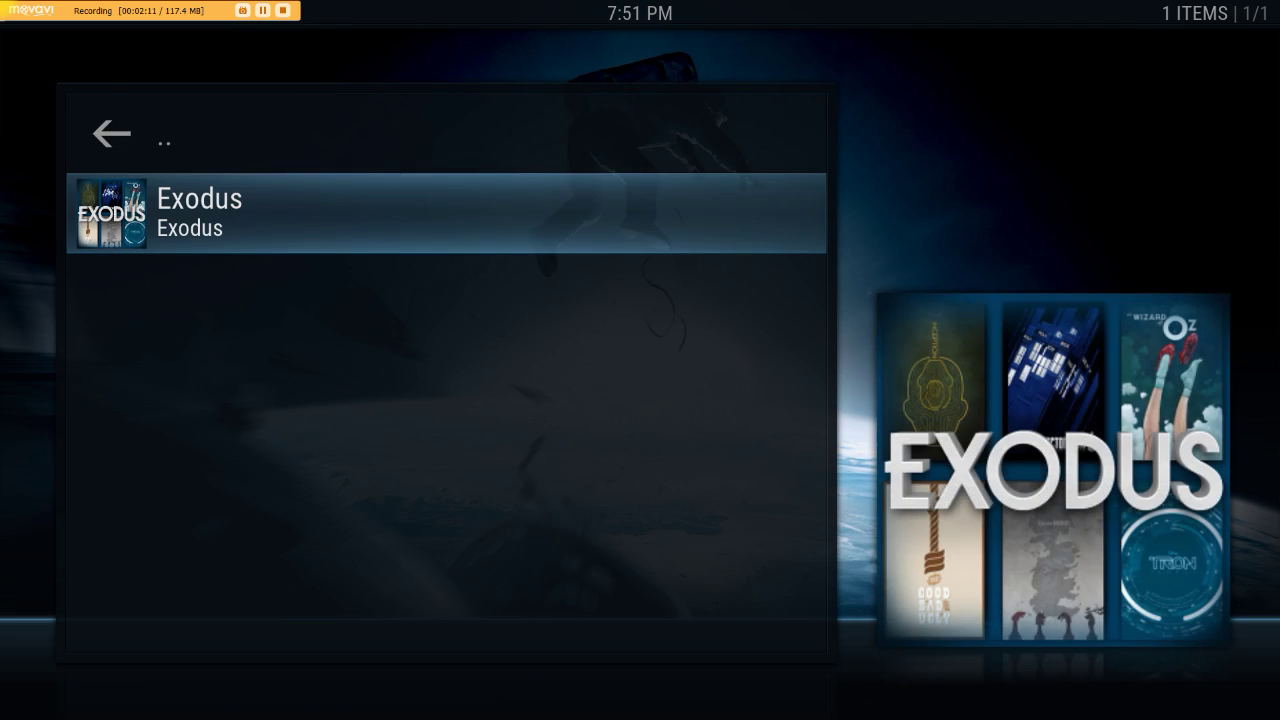
{"action": "key", "text": "Return"}
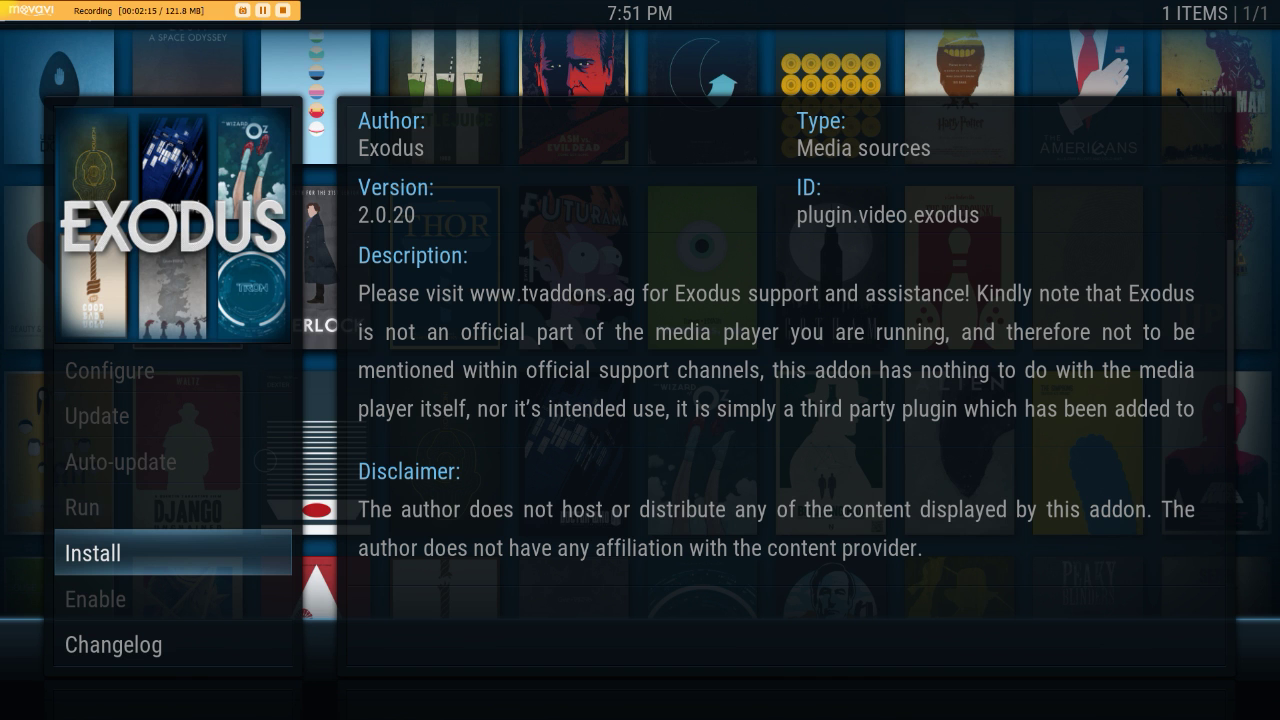
Install Exodus 2.0.20 from the repository, then go back toward the home screen.
{"action": "key", "text": "Return"}
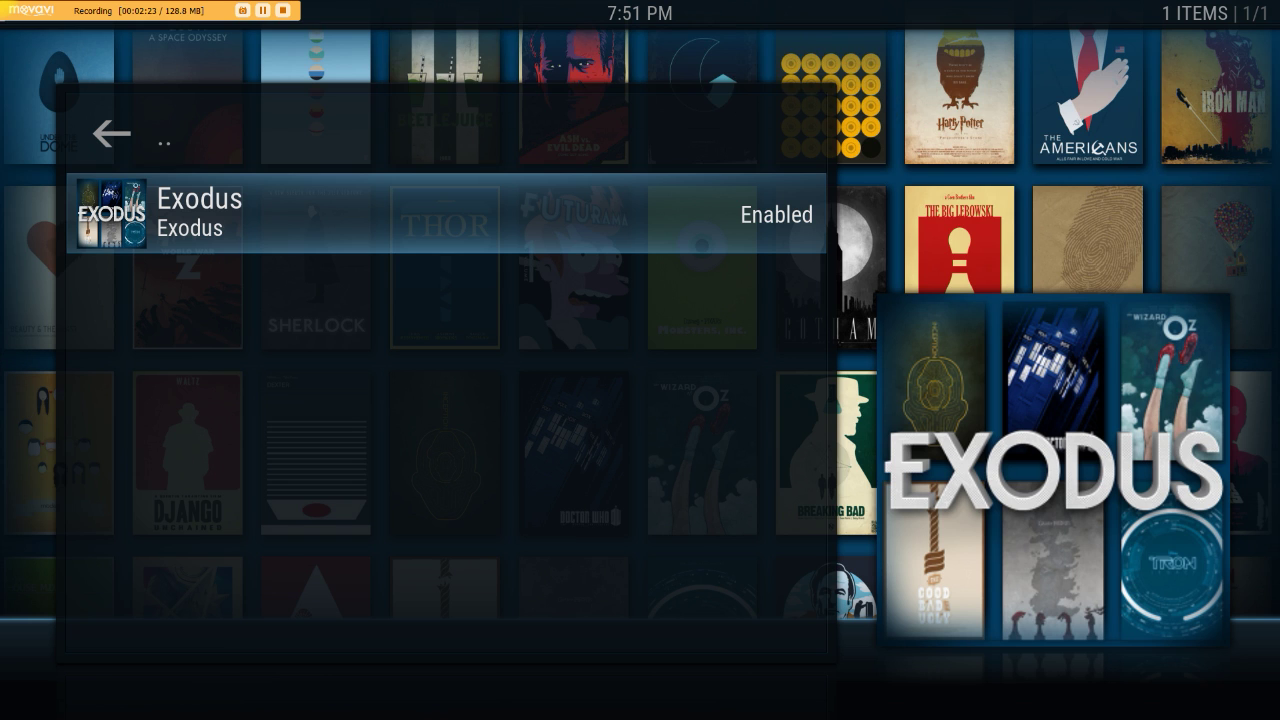
{"action": "key", "text": "BackSpace"}
{"action": "key", "text": "BackSpace"}
{"action": "key", "text": "BackSpace"}
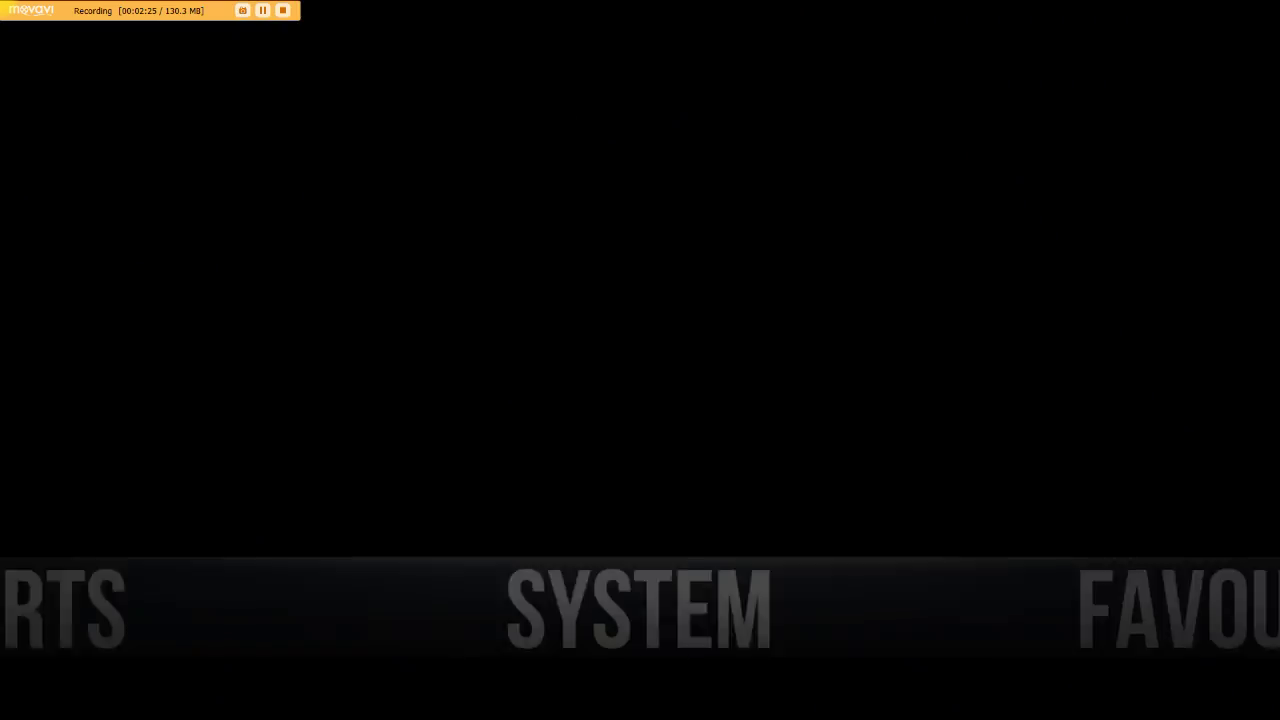
Open Exodus from TV Shows and browse to the Action genre.
{"action": "key", "text": "Left"}
{"action": "key", "text": "Left"}
{"action": "key", "text": "Left"}
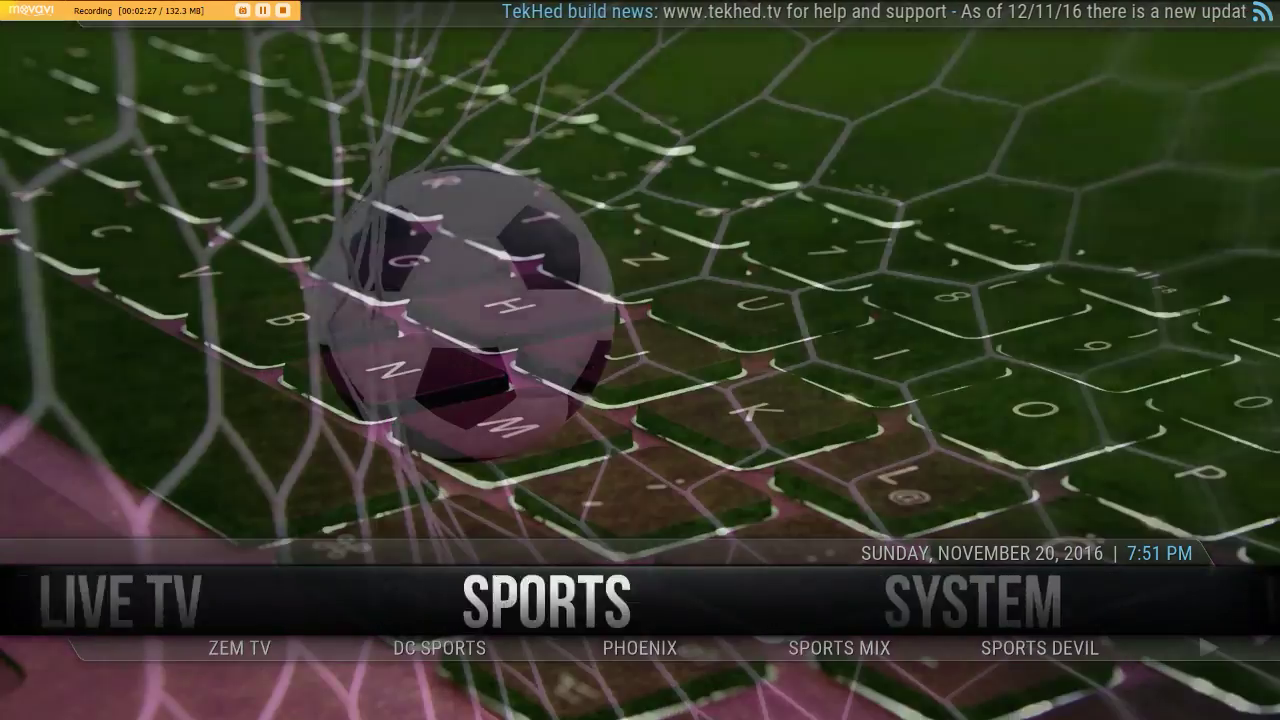
{"action": "key", "text": "Down"}
{"action": "key", "text": "Right"}
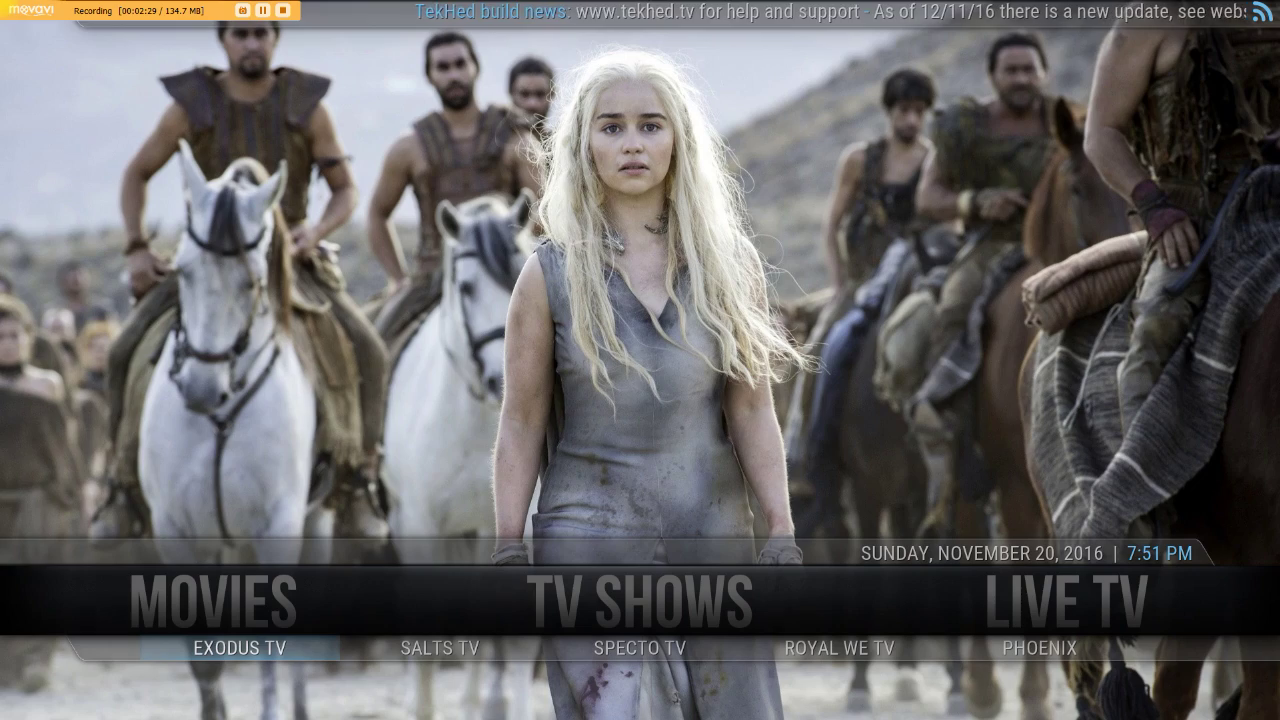
{"action": "key", "text": "Return"}
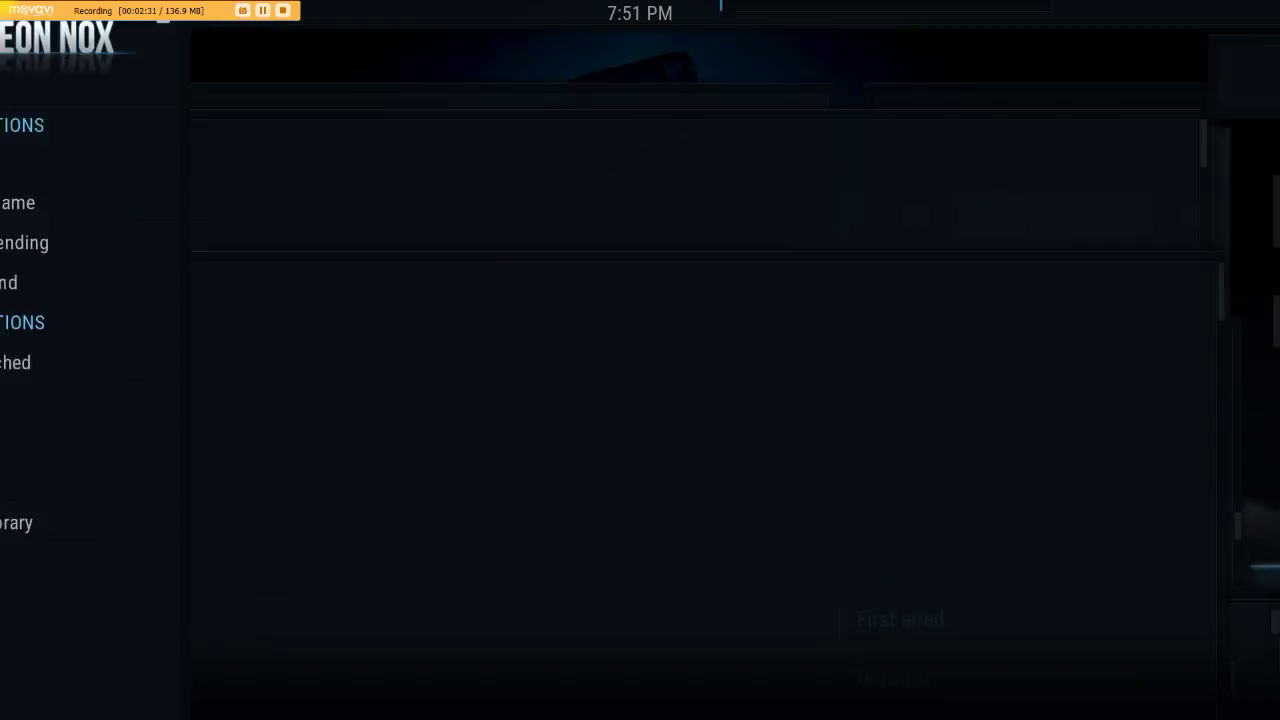
{"action": "key", "text": "Down"}
{"action": "key", "text": "Return"}
{"action": "key", "text": "Down"}
{"action": "key", "text": "Return"}
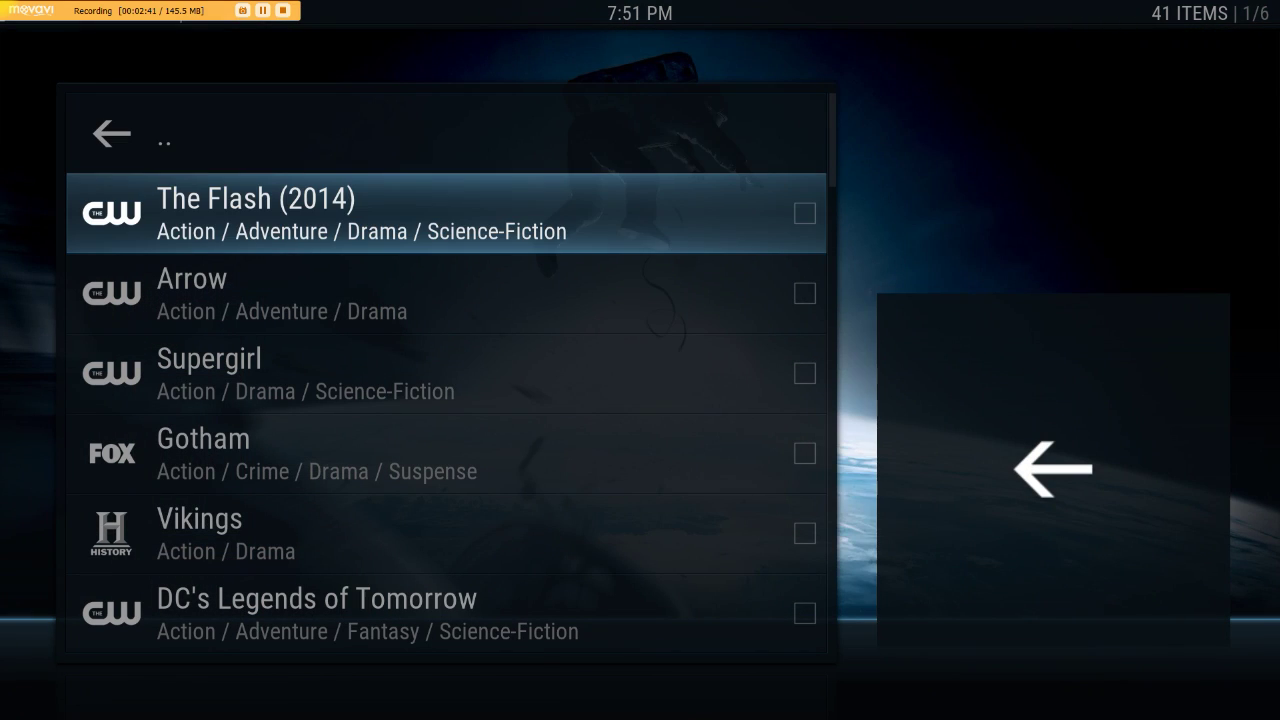
Open The Flash (2014) and play episode 1x01, cancelling the first source search and retrying.
{"action": "key", "text": "Return"}
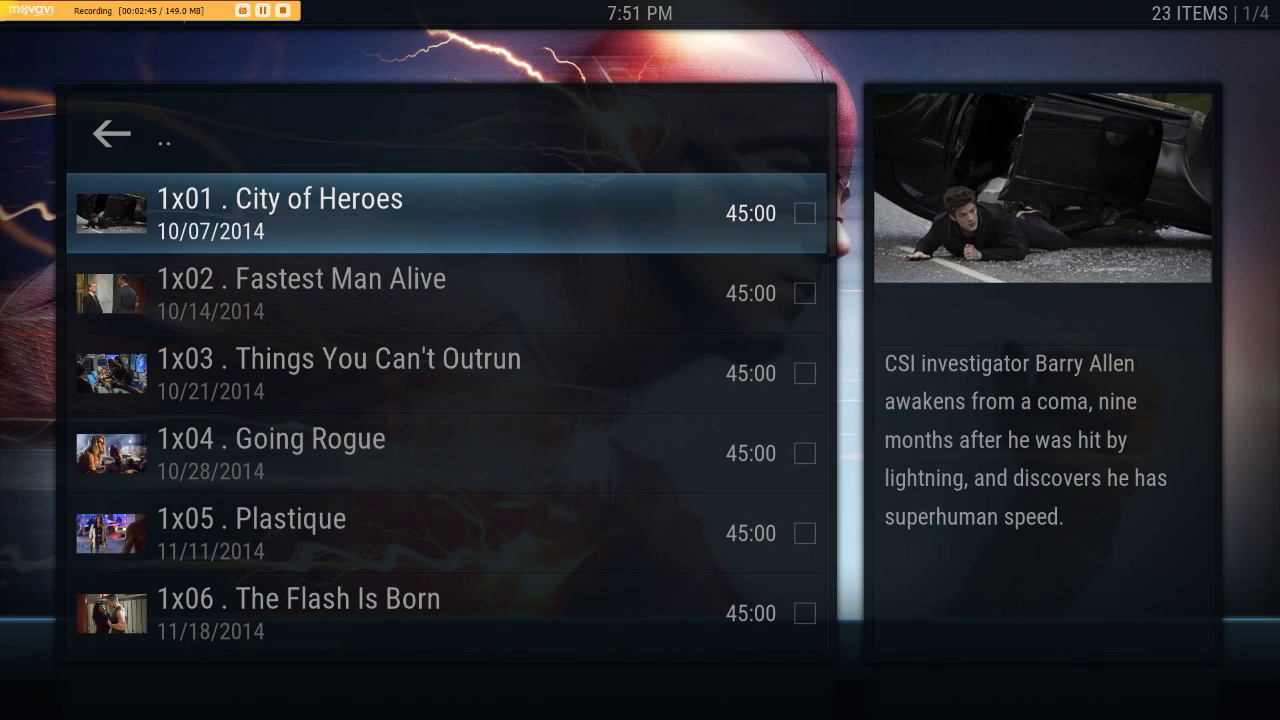
{"action": "key", "text": "Return"}
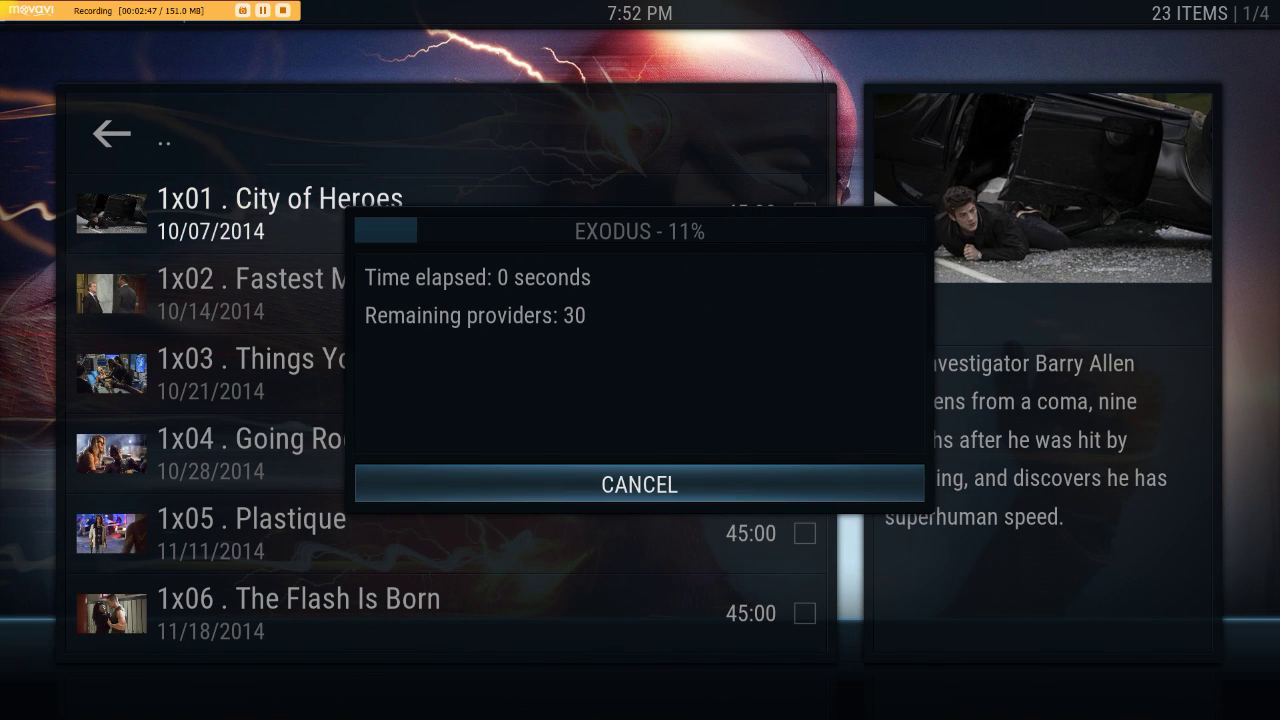
{"action": "key", "text": "Return"}
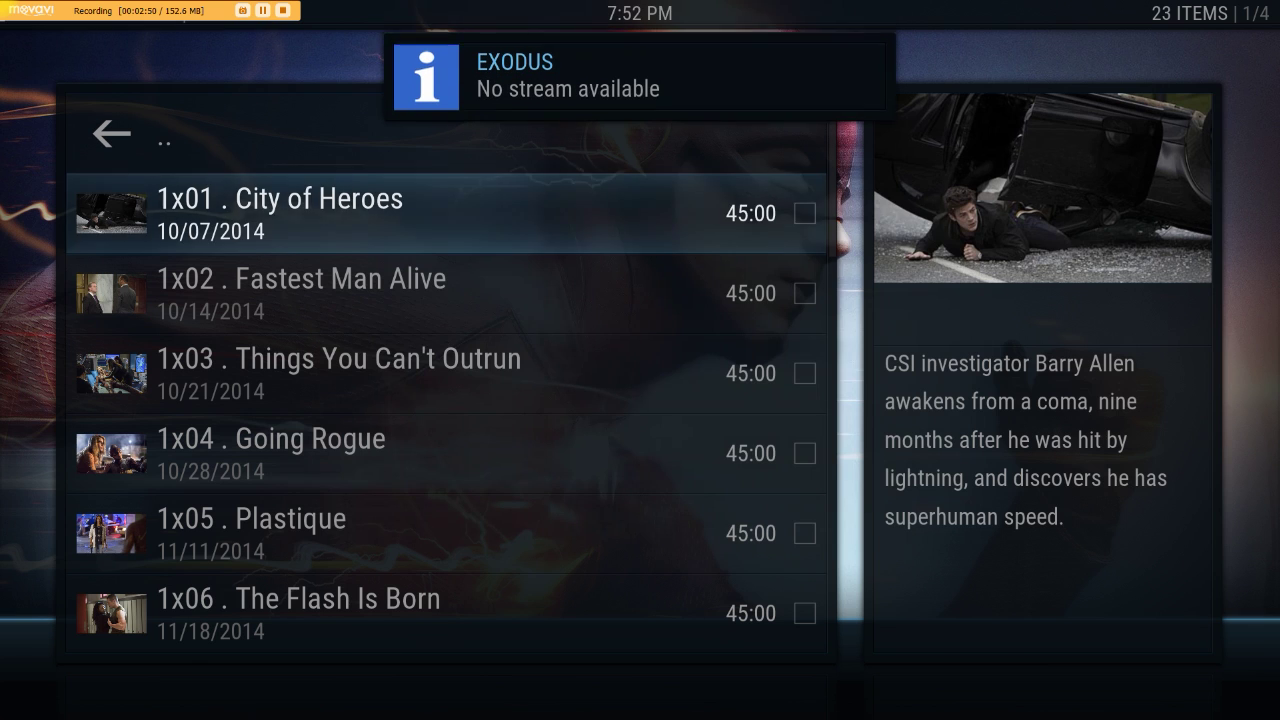
{"action": "key", "text": "Up"}
{"action": "key", "text": "Down"}
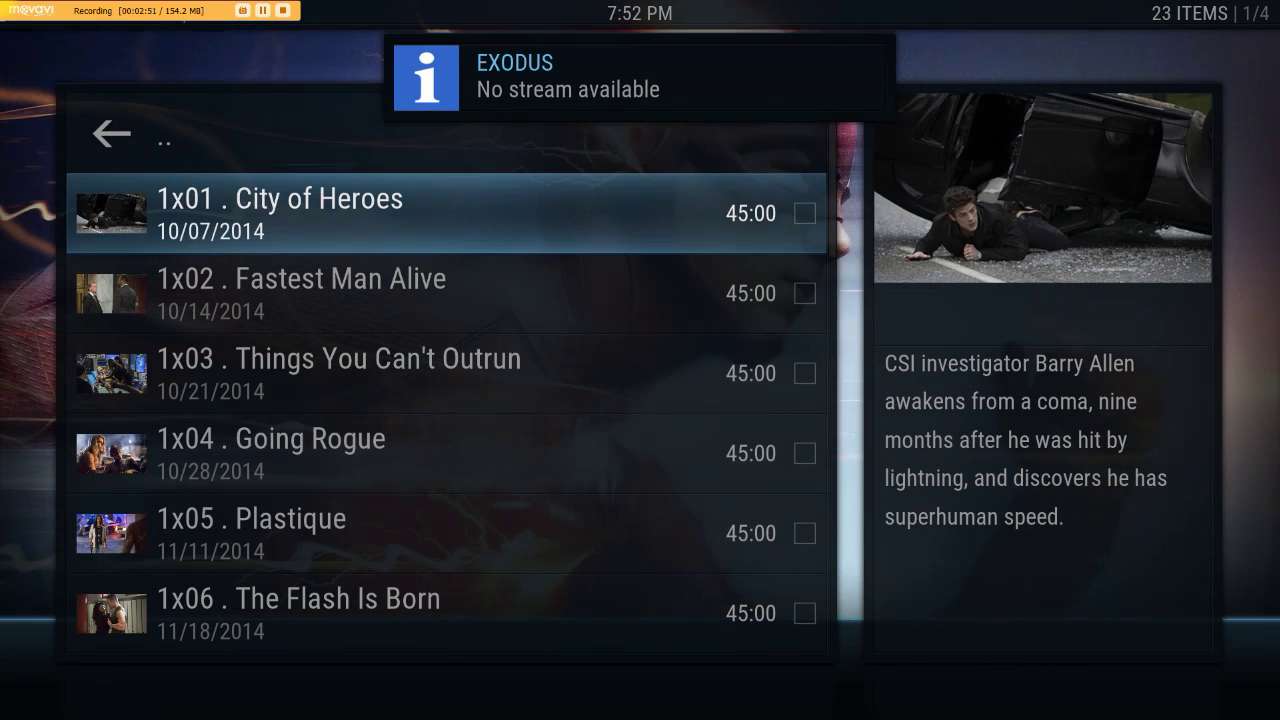
{"action": "key", "text": "Return"}
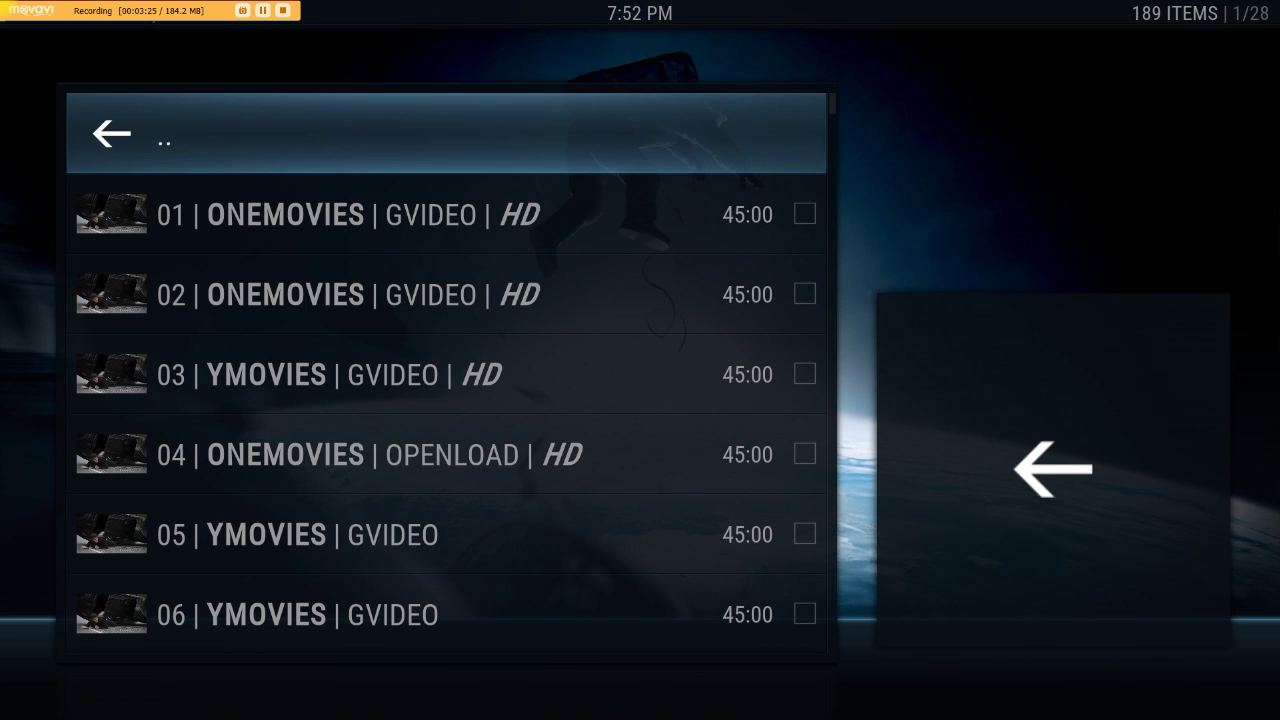
Play episode 1x01 City of Heroes from source 01 | ONEMOVIES | GVIDEO | HD.
{"action": "left_click", "coordinate": [350, 214]}
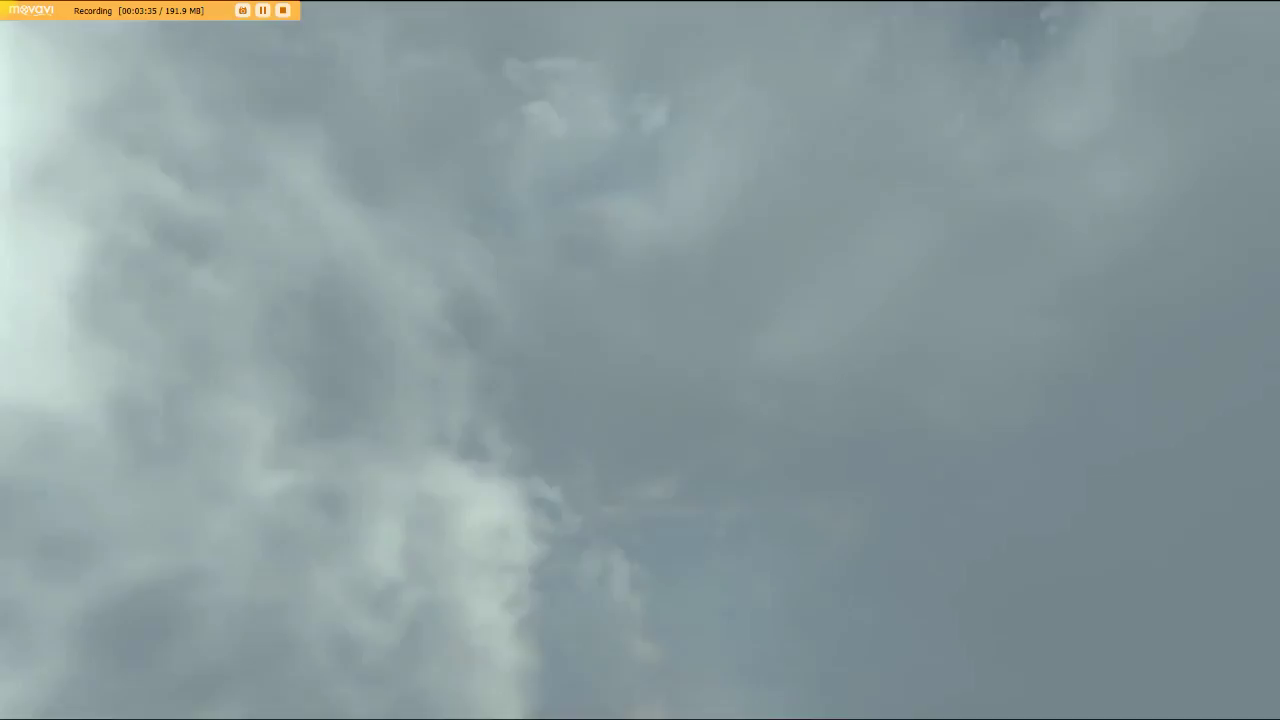
Stop the episode from the playback controls and back out to the home screen's TV Shows.
{"action": "key", "text": "Return"}
{"action": "key", "text": "Return"}
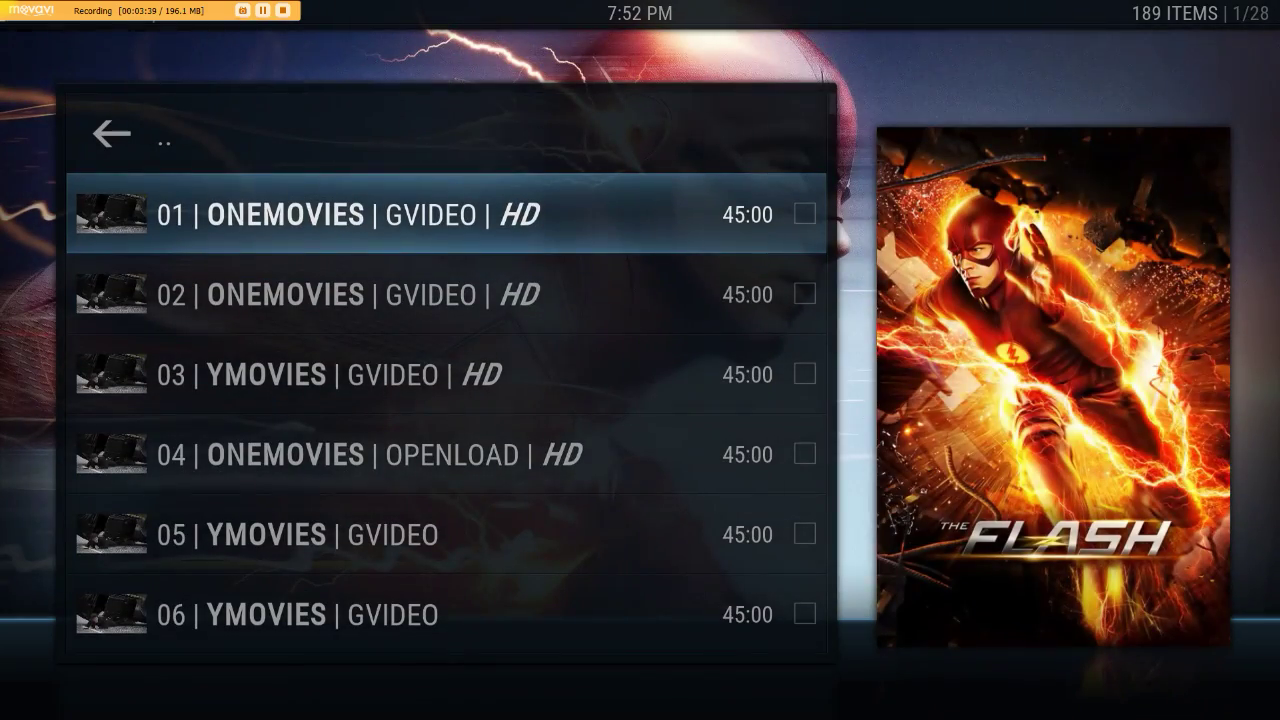
{"action": "key", "text": "BackSpace"}
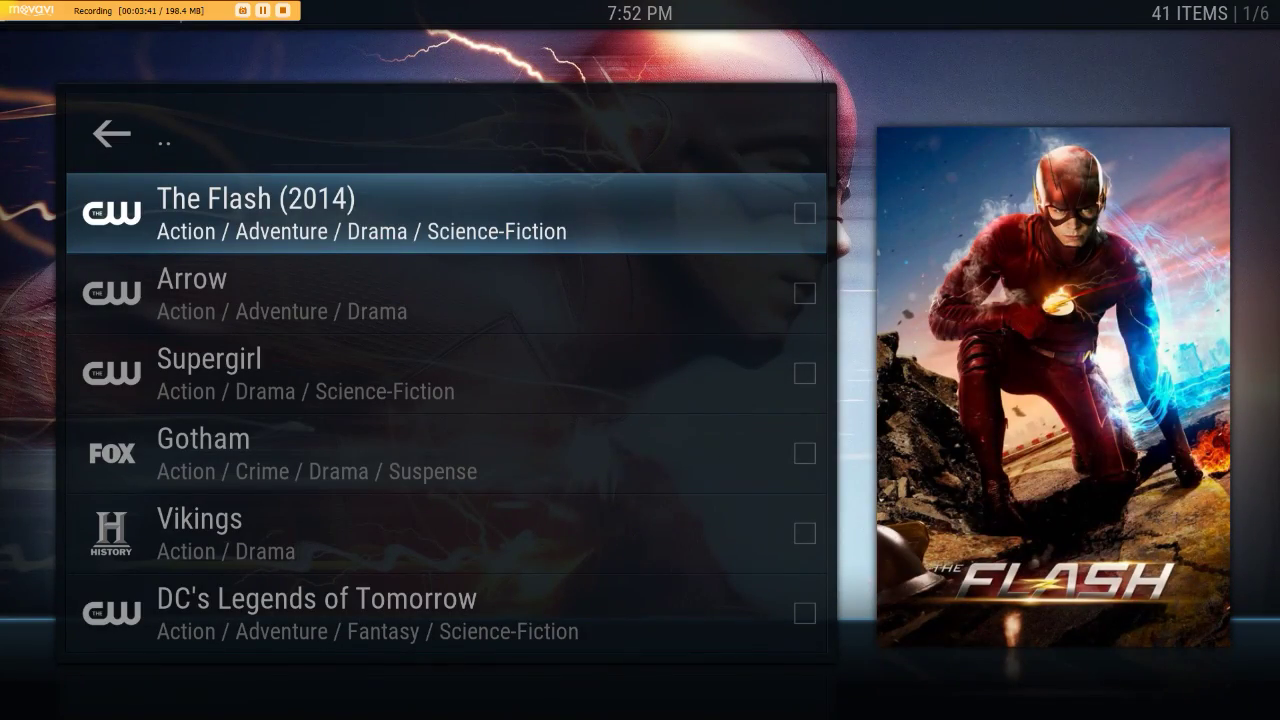
{"action": "key", "text": "BackSpace"}
{"action": "key", "text": "BackSpace"}
{"action": "key", "text": "BackSpace"}
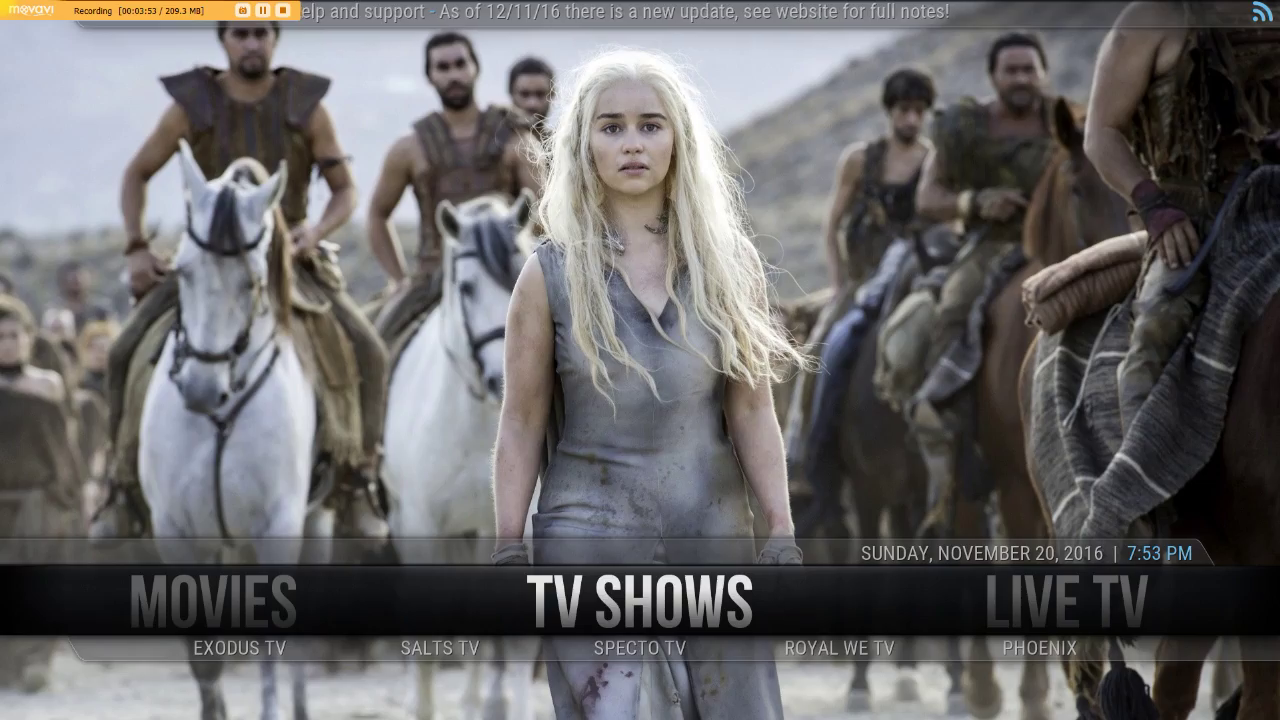
Go to System > Add-ons and open the Install from repository list.
{"action": "key", "text": "Right"}
{"action": "key", "text": "Right"}
{"action": "key", "text": "Right"}
{"action": "key", "text": "Right"}
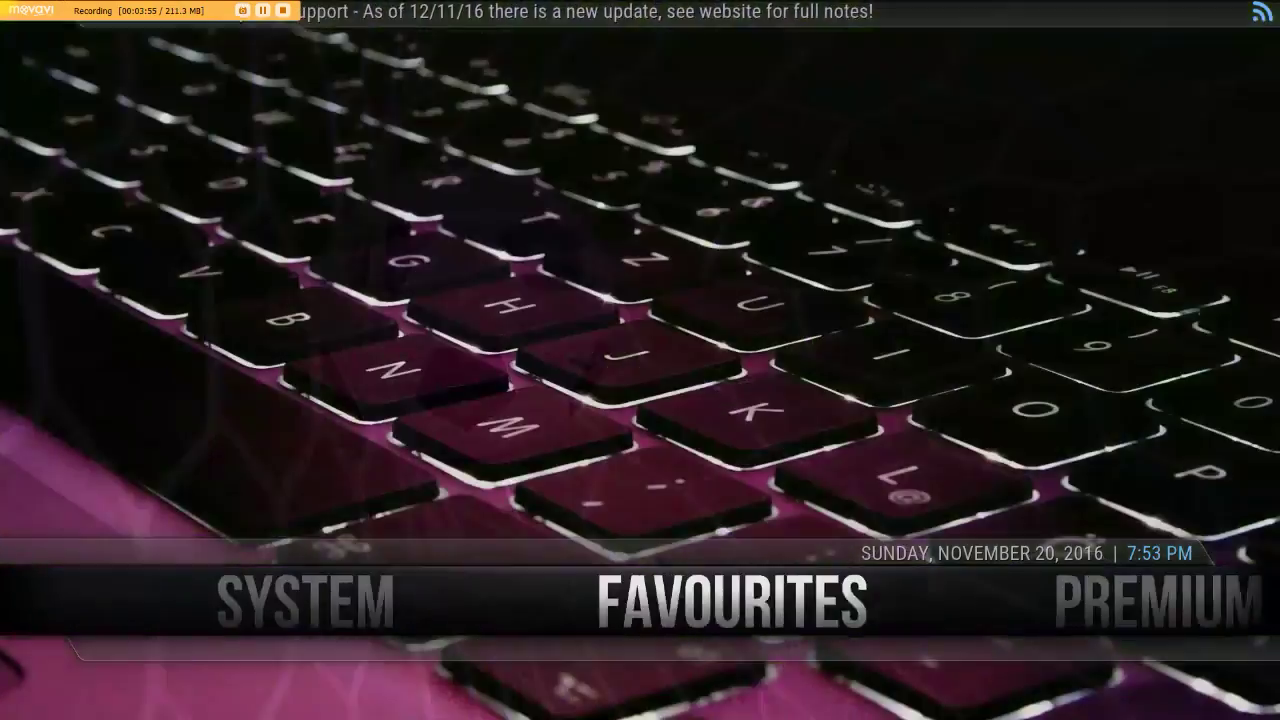
{"action": "key", "text": "Left"}
{"action": "key", "text": "Down"}
{"action": "key", "text": "Left"}
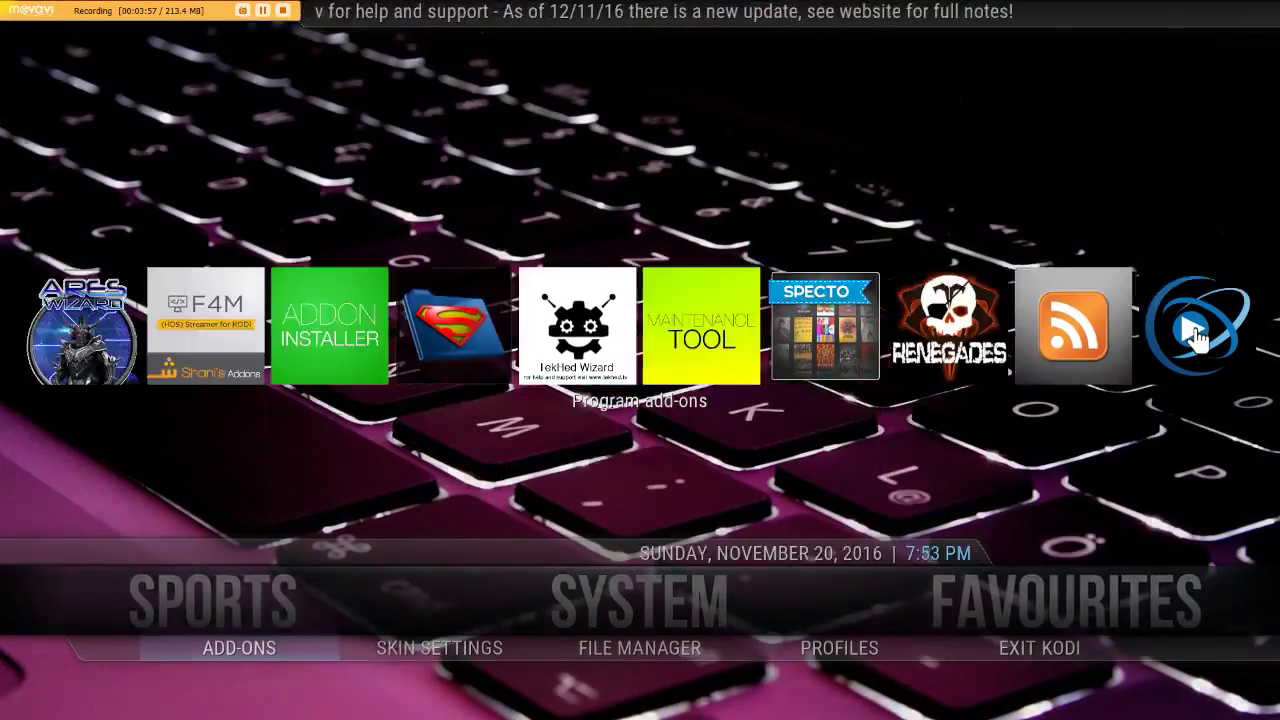
{"action": "key", "text": "Return"}
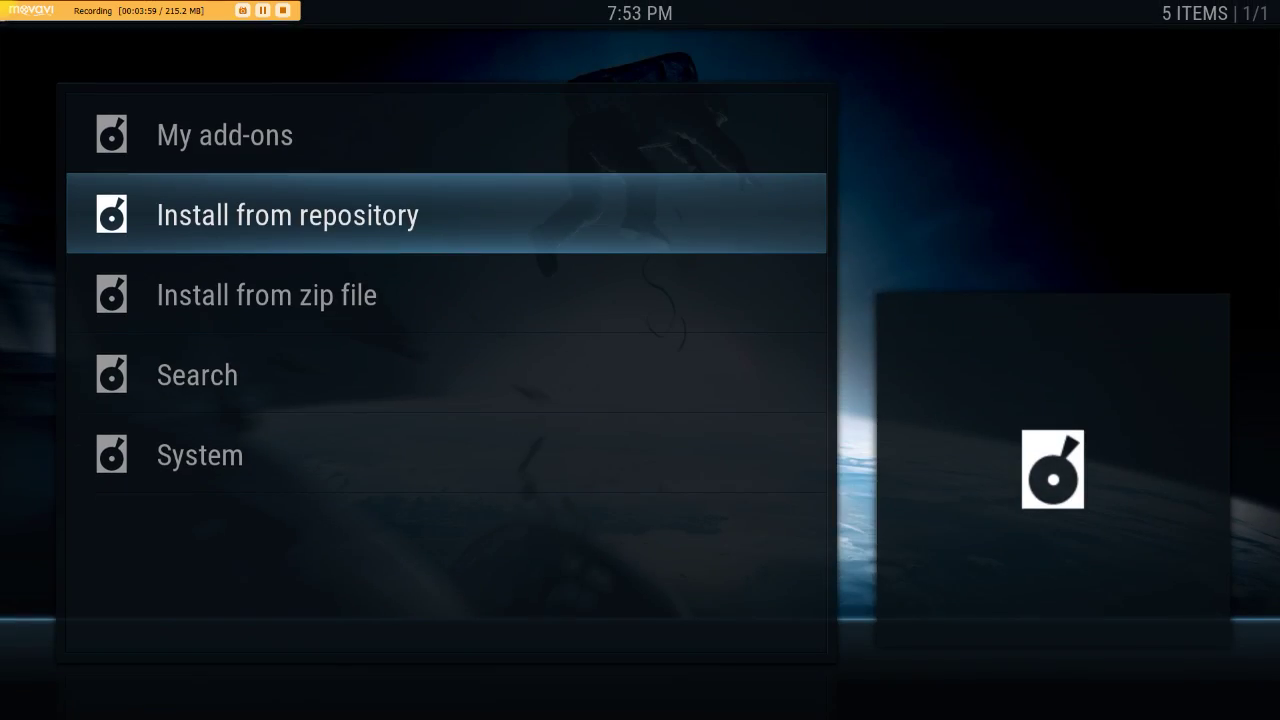
{"action": "key", "text": "Return"}
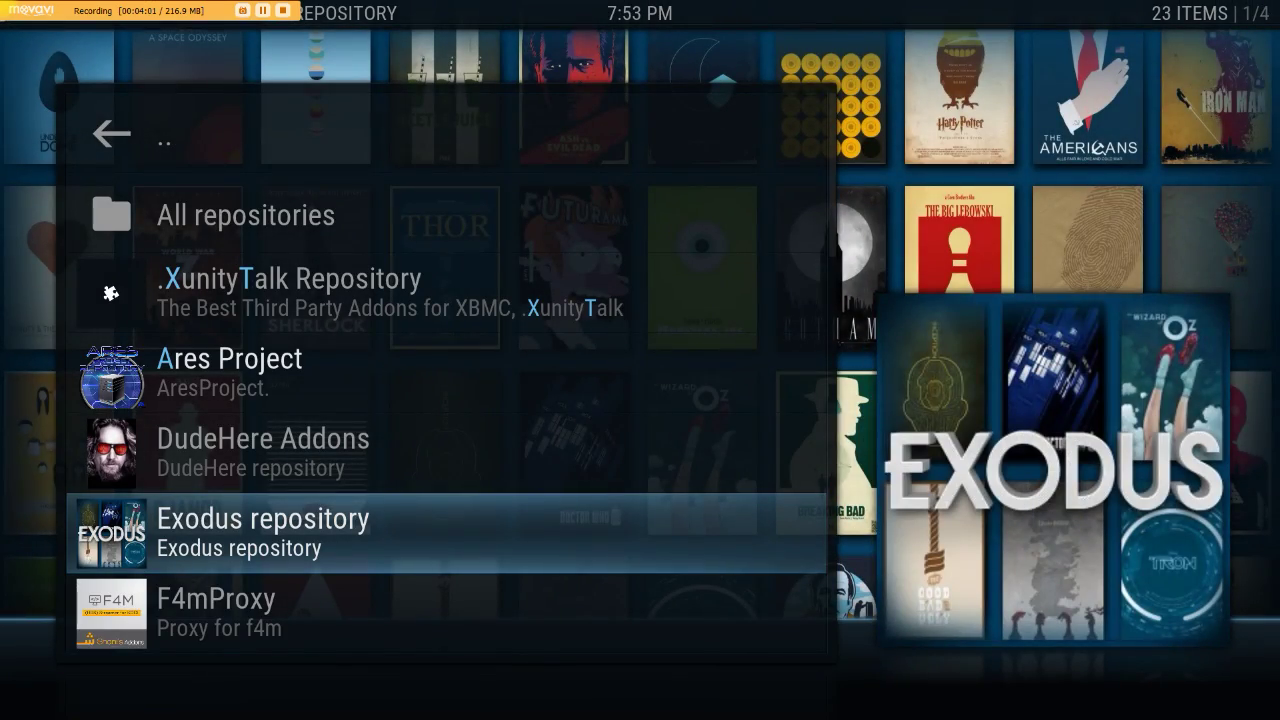
Scroll through the 23 repositories to MetalKettles Addon Repository, then leave the list.
{"action": "key", "text": "Down"}
{"action": "key", "text": "Down"}
{"action": "key", "text": "Down"}
{"action": "key", "text": "Down"}
{"action": "key", "text": "Down"}
{"action": "key", "text": "Down"}
{"action": "key", "text": "Down"}
{"action": "key", "text": "Down"}
{"action": "key", "text": "Down"}
{"action": "key", "text": "Down"}
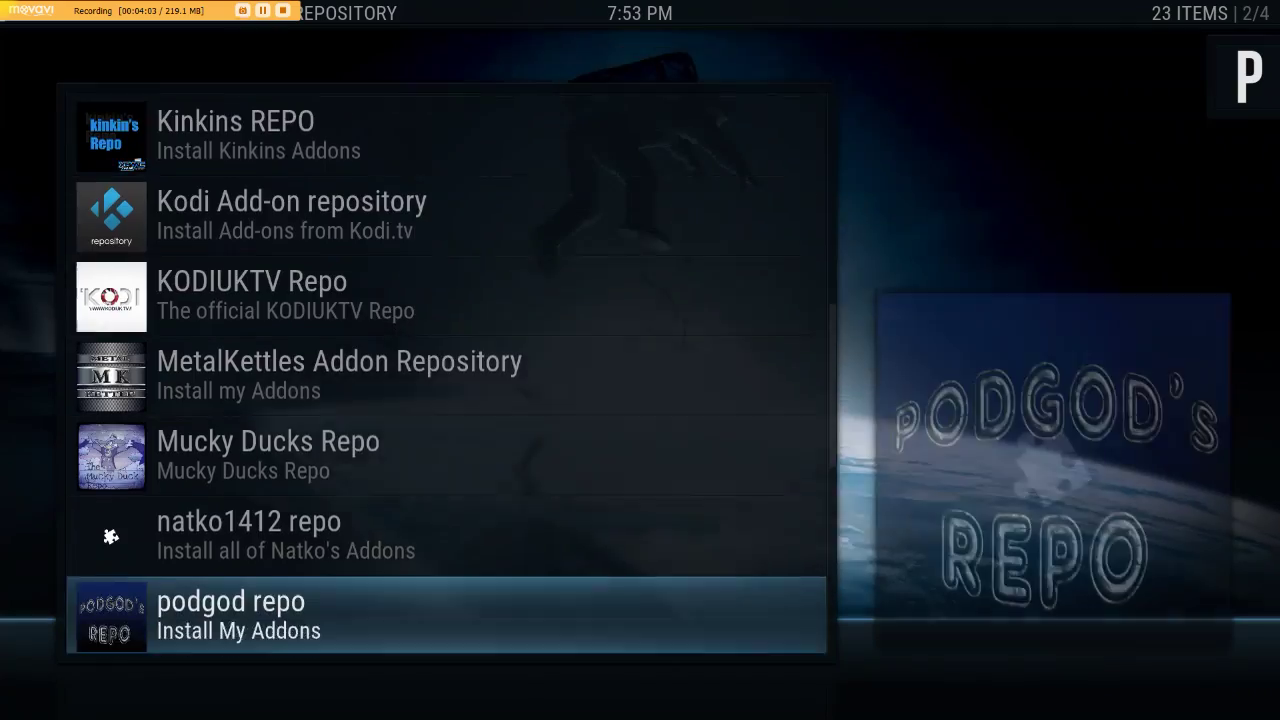
{"action": "key", "text": "Down"}
{"action": "key", "text": "Down"}
{"action": "key", "text": "Down"}
{"action": "key", "text": "Down"}
{"action": "key", "text": "Down"}
{"action": "key", "text": "Down"}
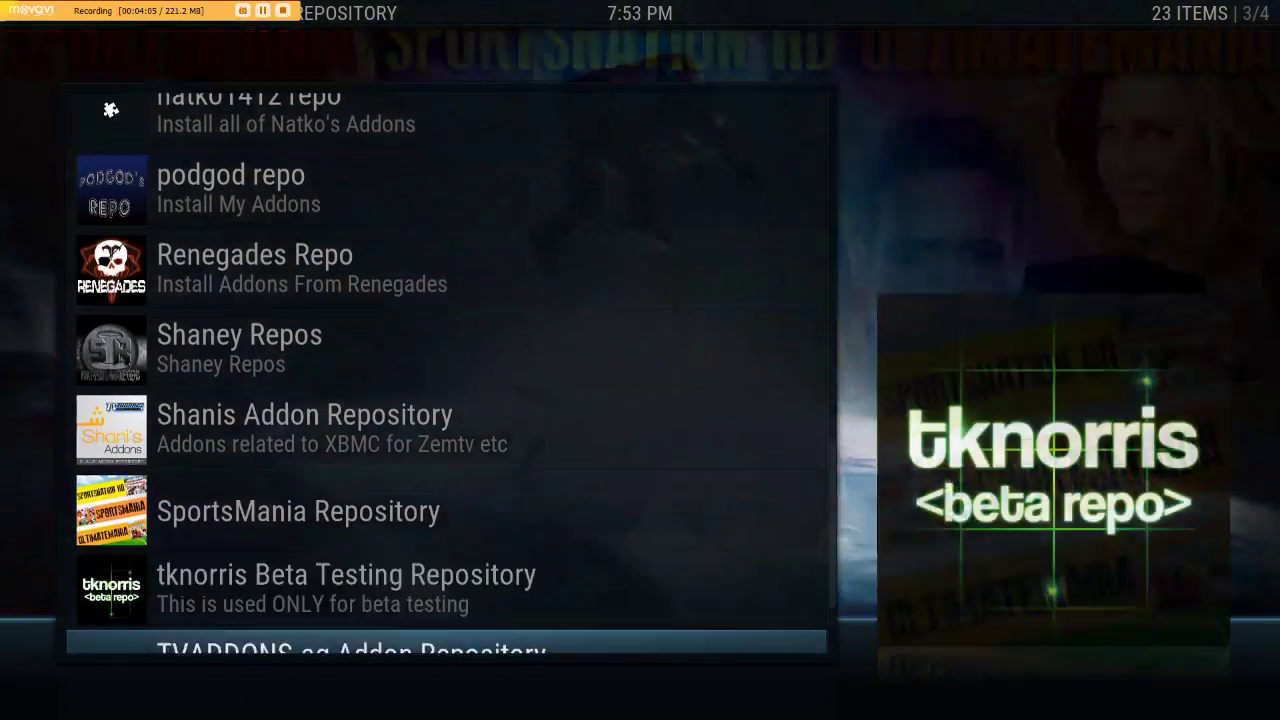
{"action": "key", "text": "Down"}
{"action": "key", "text": "Down"}
{"action": "key", "text": "Down"}
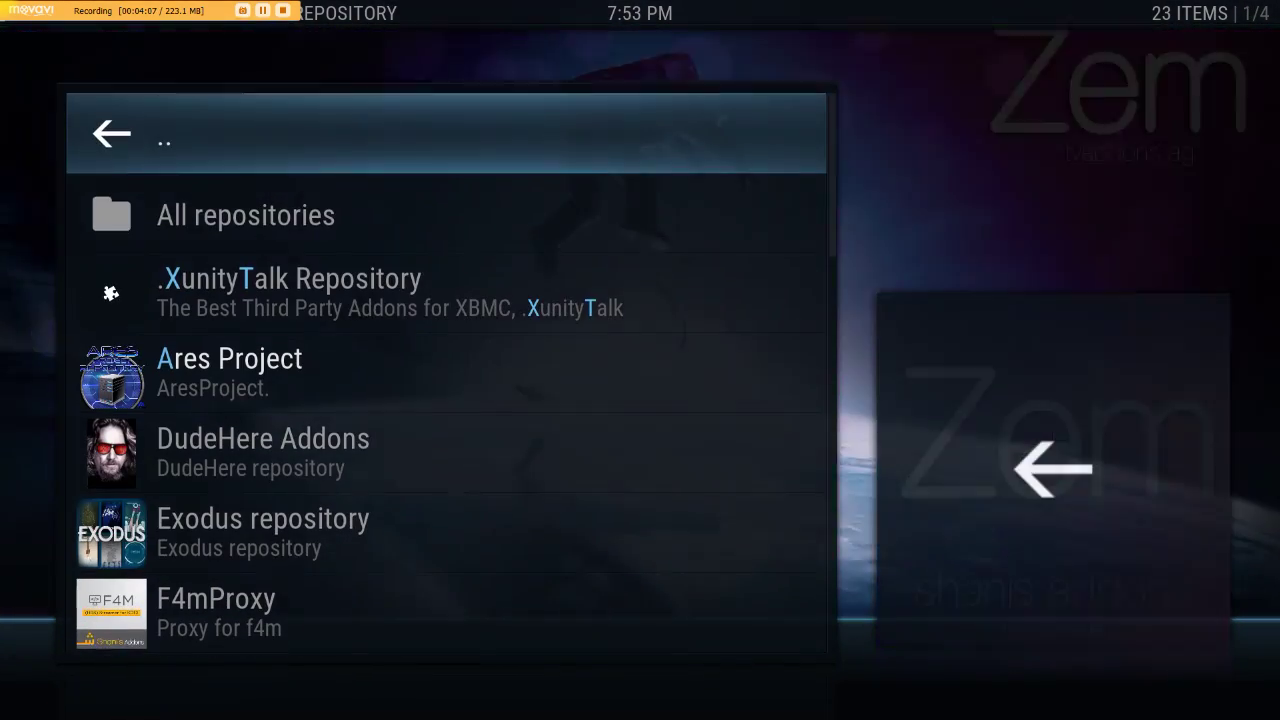
{"action": "key", "text": "Down"}
{"action": "key", "text": "Down"}
{"action": "key", "text": "Down"}
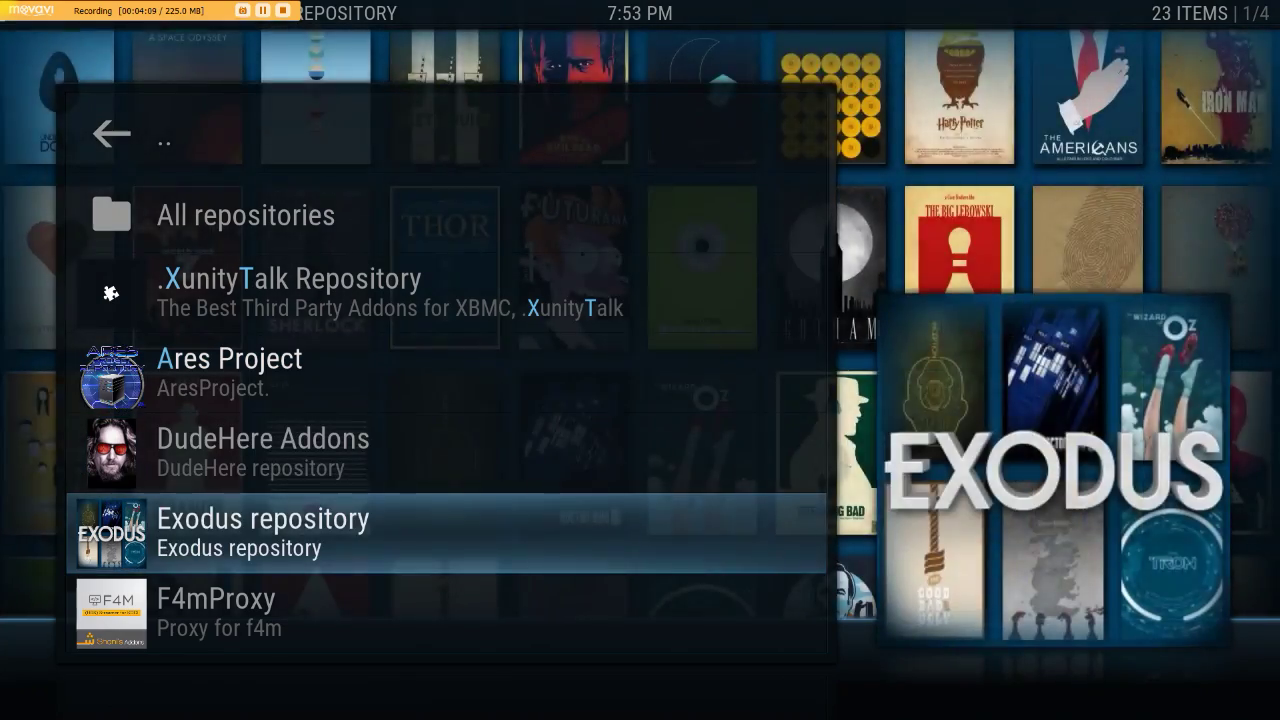
{"action": "key", "text": "Down"}
{"action": "key", "text": "Down"}
{"action": "key", "text": "Down"}
{"action": "key", "text": "Down"}
{"action": "key", "text": "Down"}
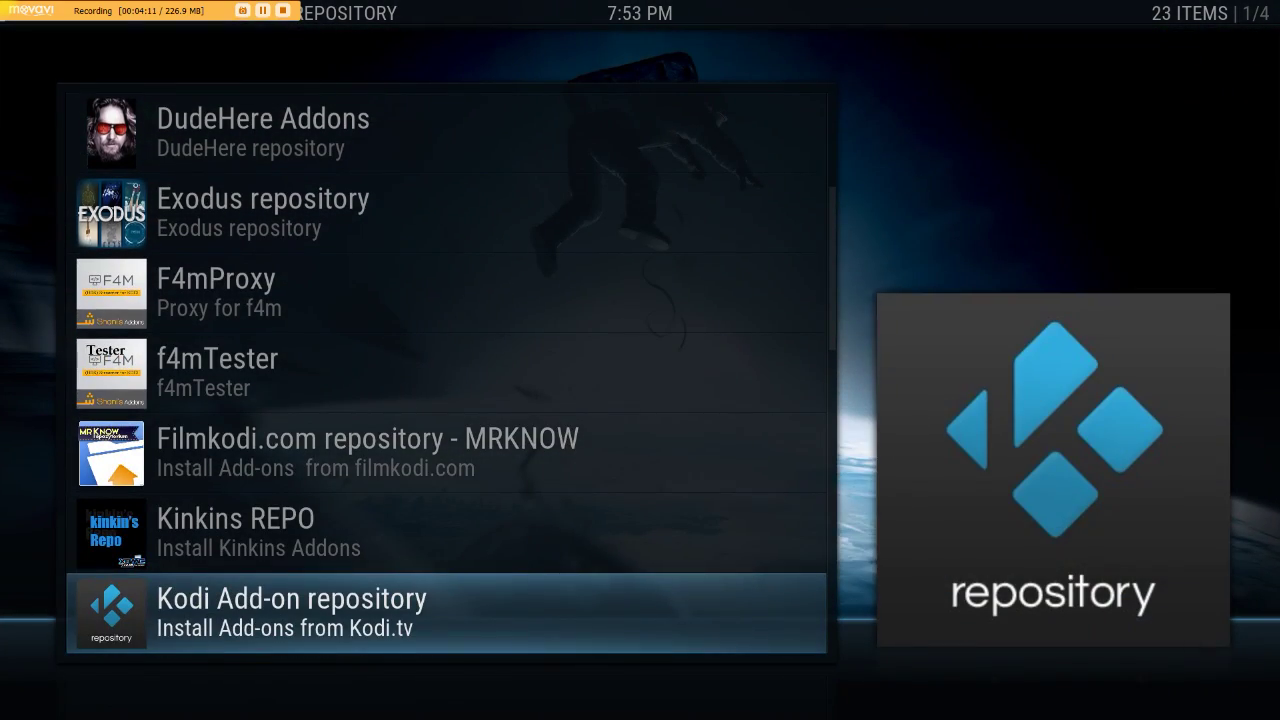
{"action": "key", "text": "Down"}
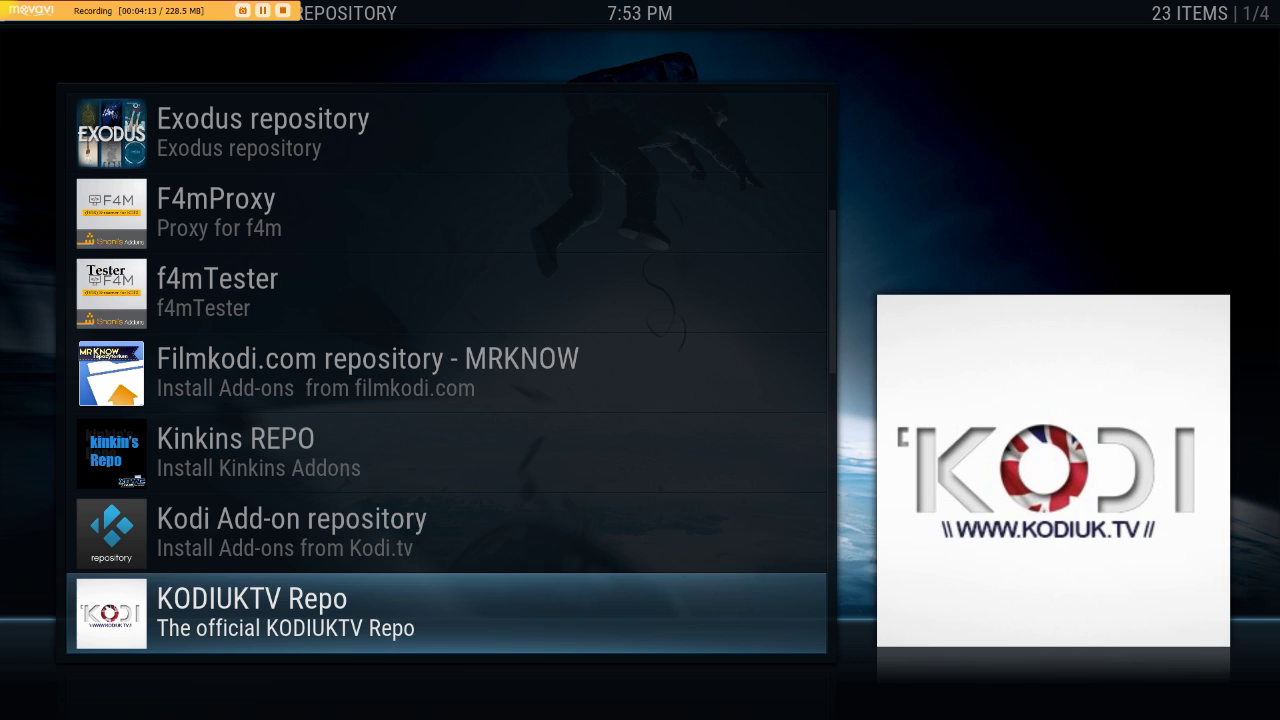
{"action": "key", "text": "Down"}
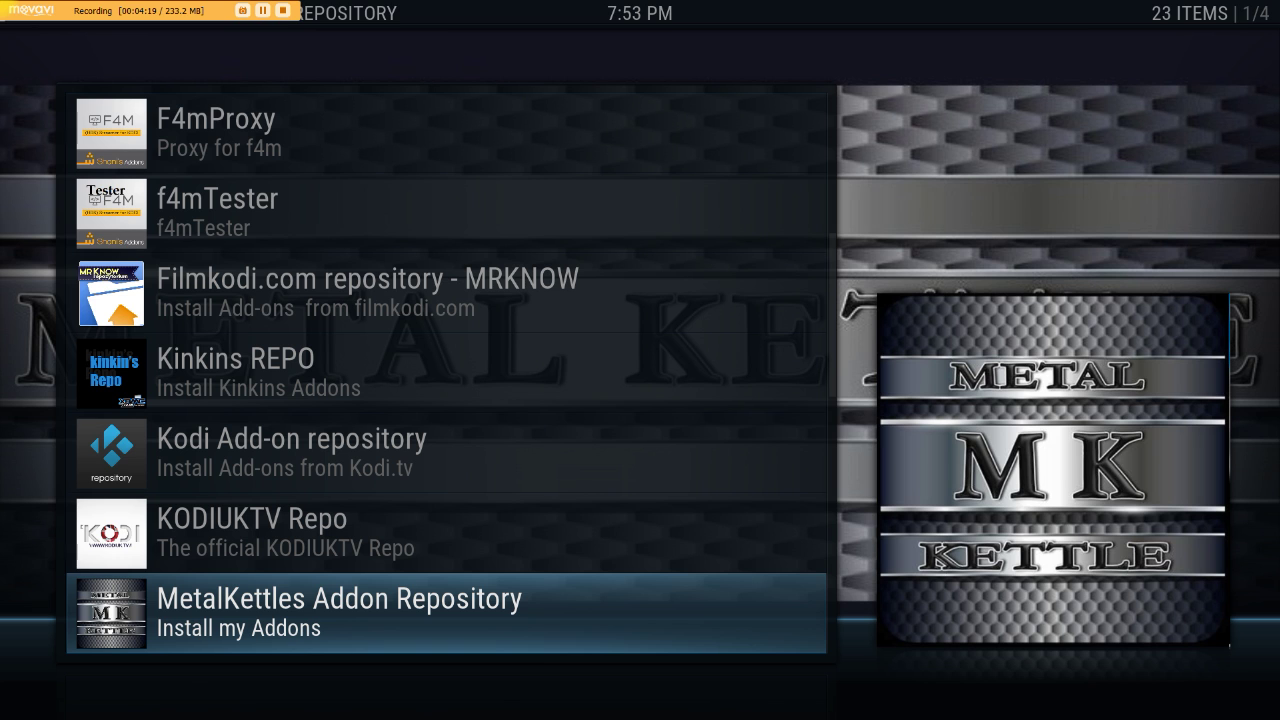
{"action": "key", "text": "BackSpace"}
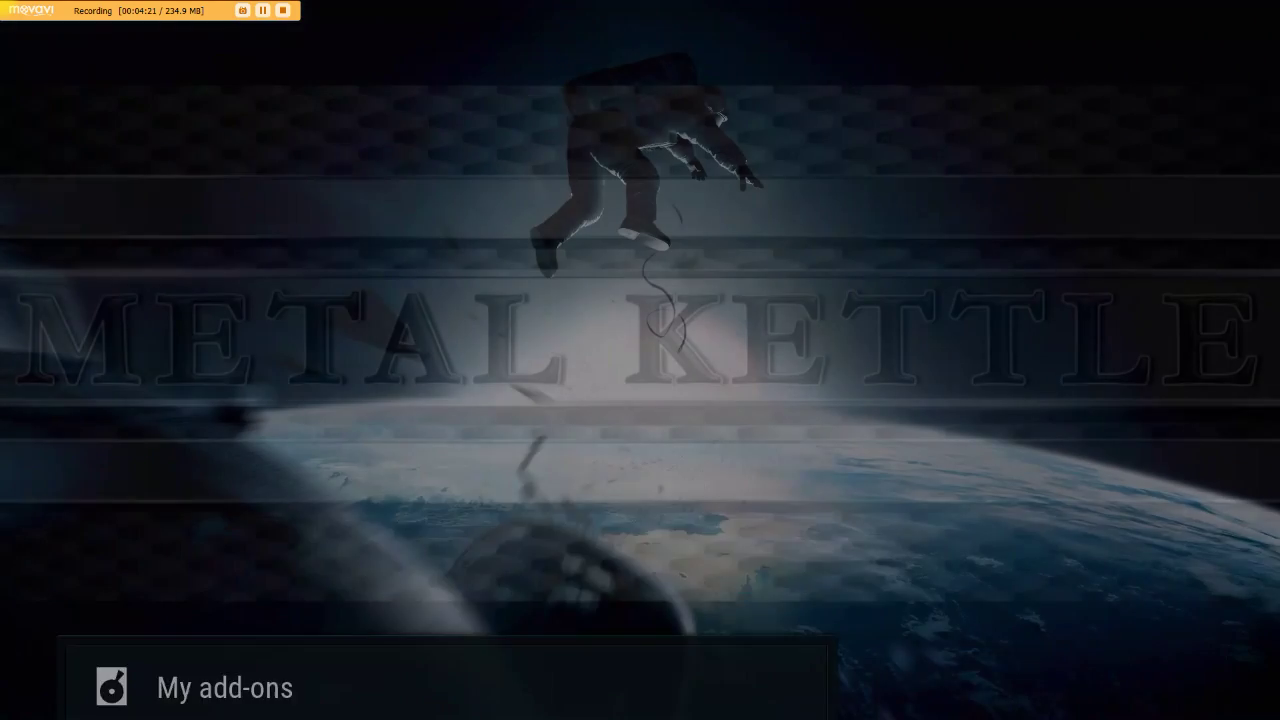